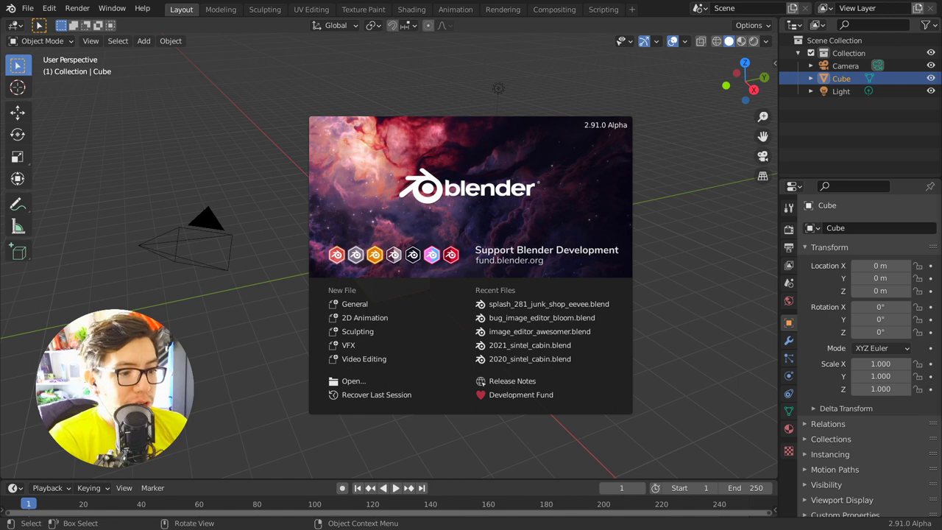
Bring up the browser page for the 'Merge newboolean branch into master' commit
key("alt+Tab")
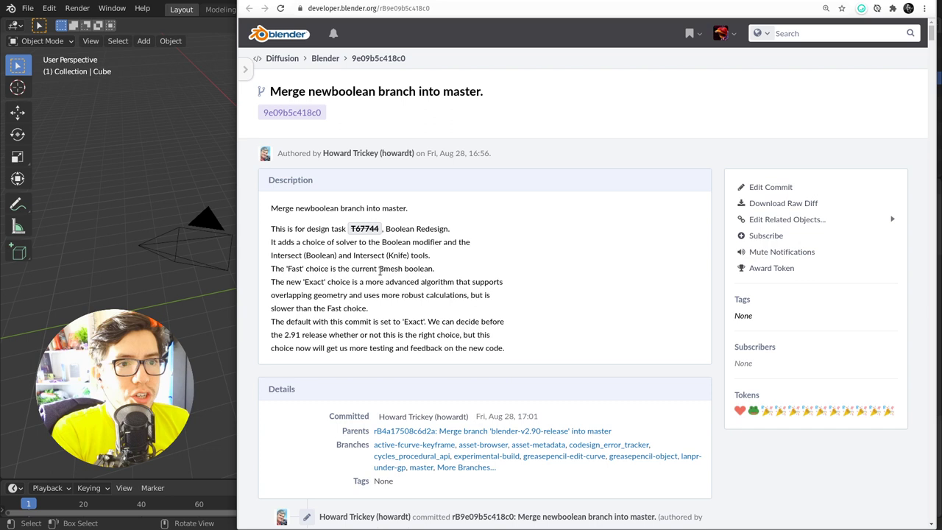
Highlight part of the newboolean commit title, then clear the highlight
left_click_drag(314, 91, 353, 92)
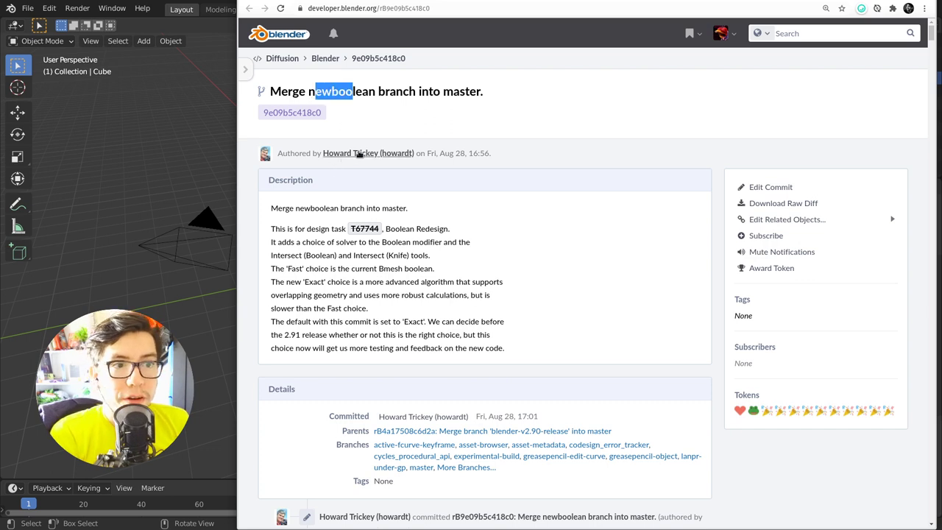
left_click(563, 134)
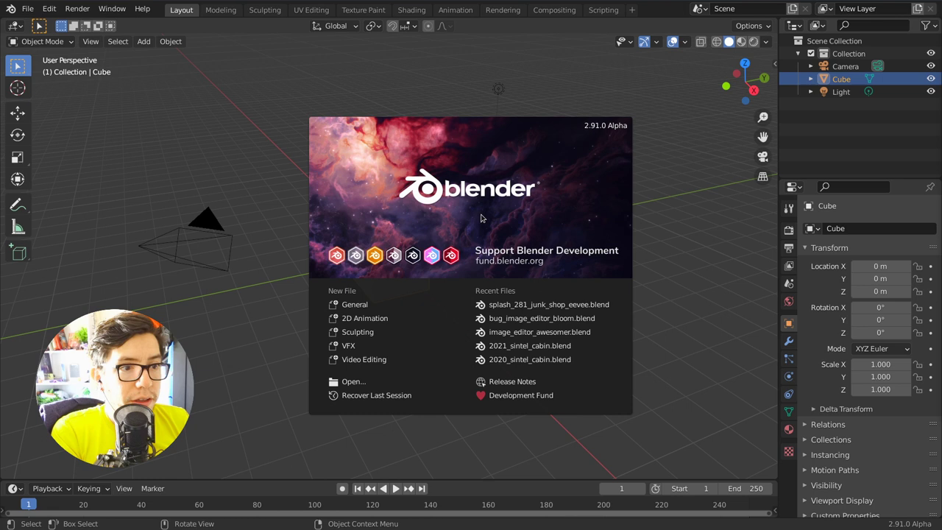
Dismiss the splash and add a Grid mesh, enlarging its Size in the Add Grid panel
left_click(341, 299)
key("shift+a")
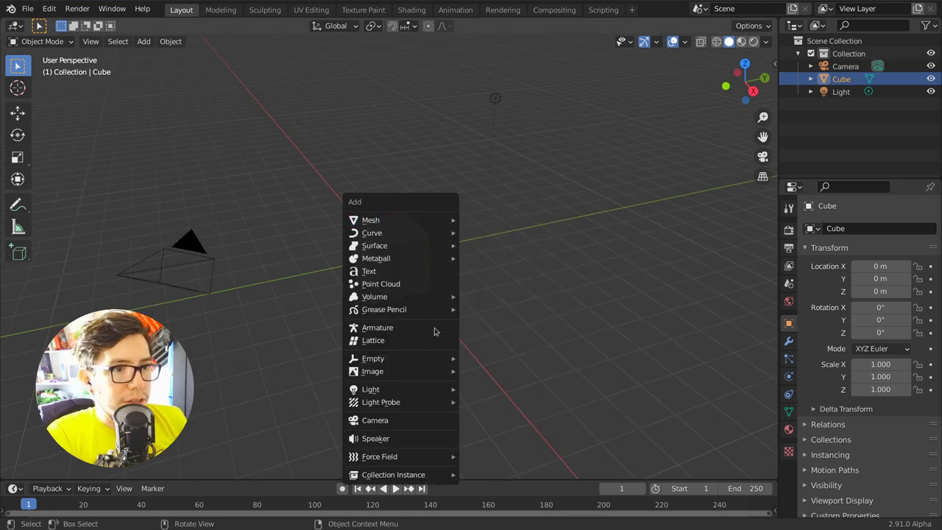
mouse_move(420, 219)
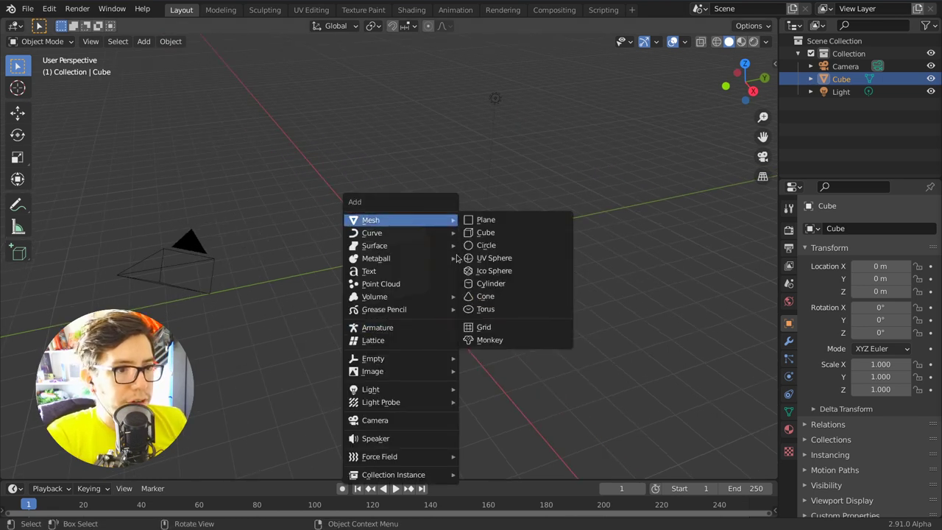
left_click(484, 328)
middle_click_drag(388, 298, 432, 288)
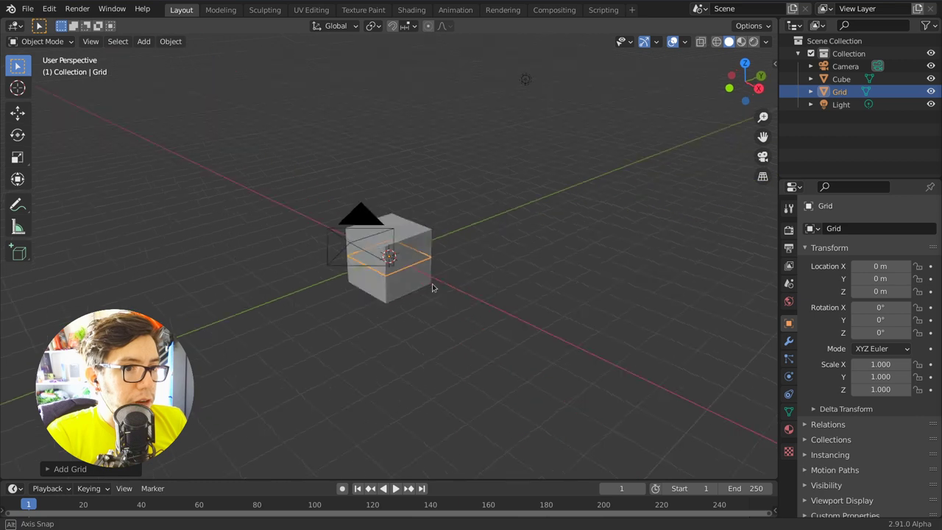
left_click(116, 471)
left_click_drag(188, 359, 265, 359)
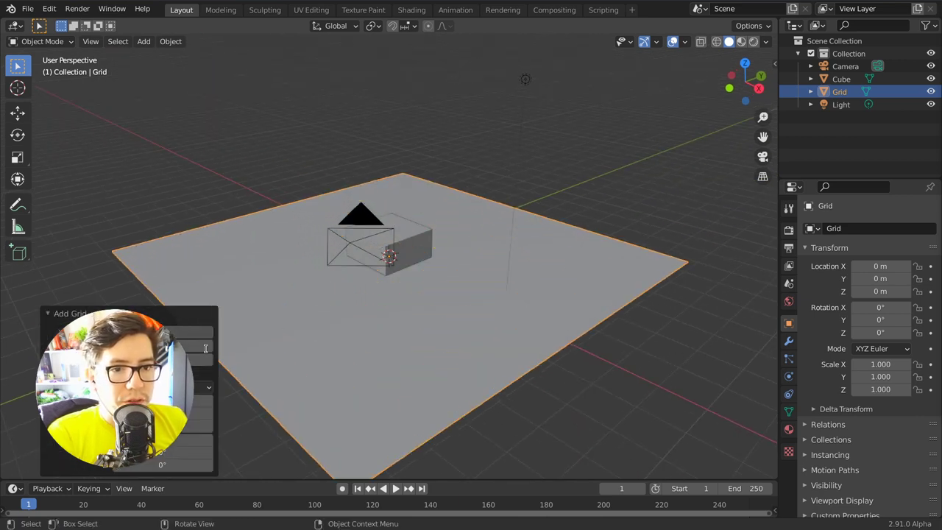
left_click_drag(209, 351, 276, 360)
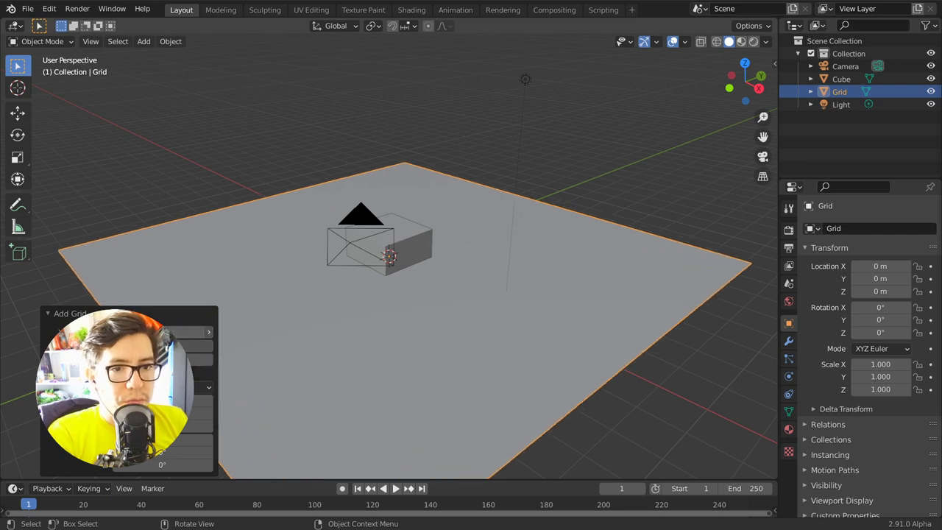
Enable the Wireframe overlay and reselect the grid plane
left_click(686, 41)
left_click(618, 256)
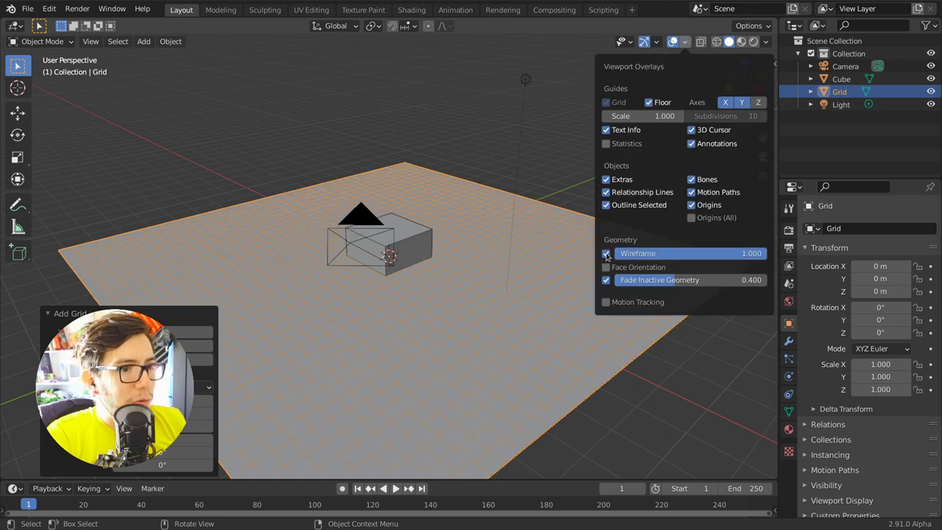
scroll(473, 229, "up", 3)
left_click(439, 240)
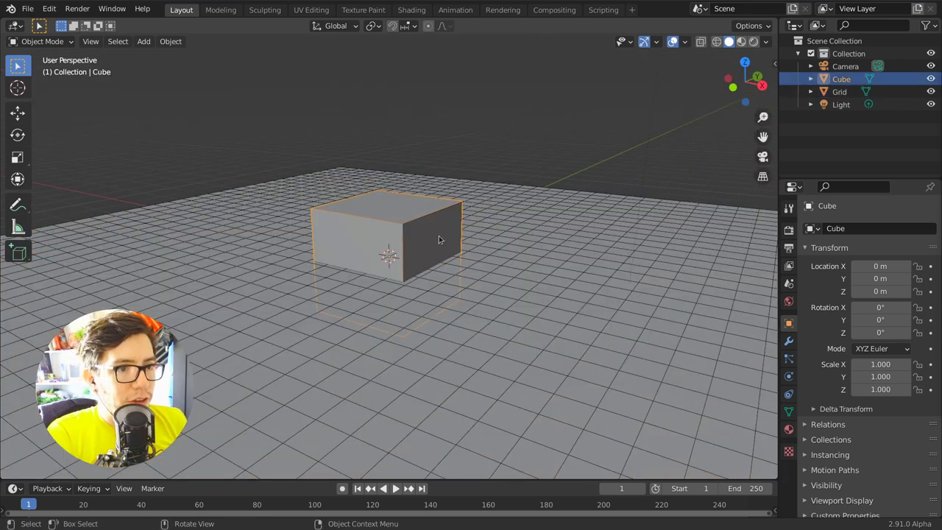
left_click(603, 291)
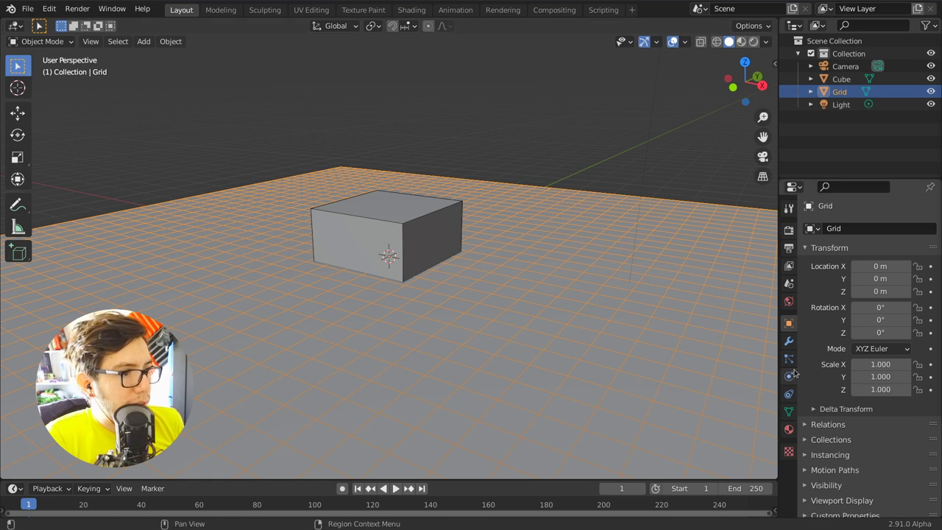
Add a Boolean Difference modifier to the grid with the Cube as its cutter
left_click(789, 341)
left_click(846, 231)
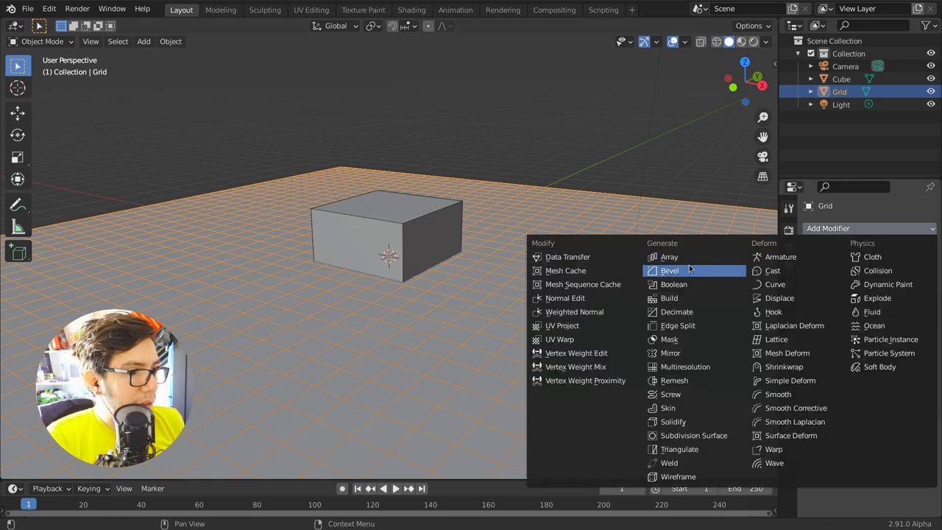
left_click(676, 284)
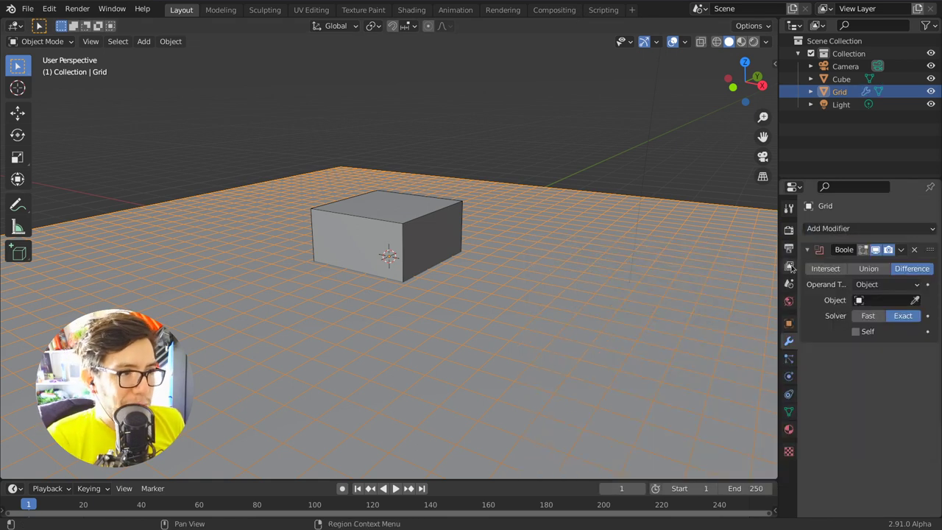
left_click(881, 300)
left_click(810, 319)
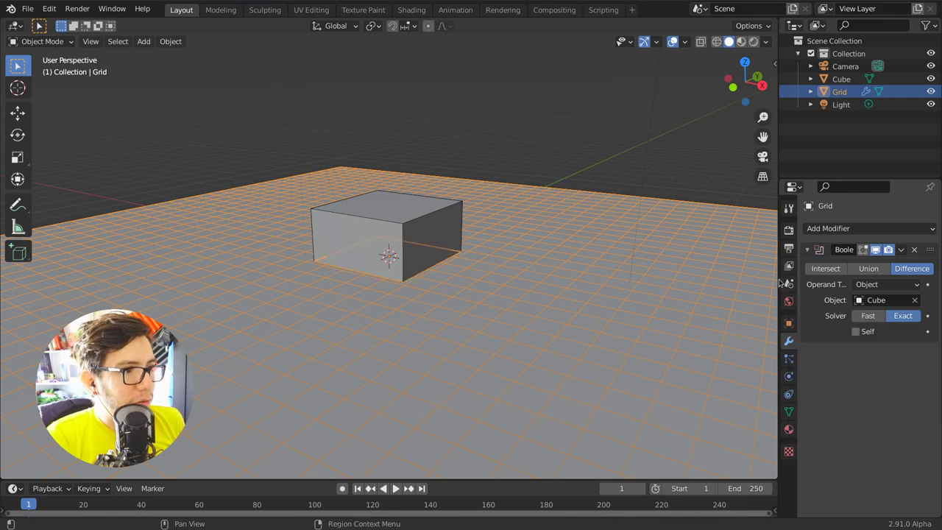
left_click_drag(778, 309, 736, 309)
Scale the cube along Y to flatten it, then reselect the grid
left_click(354, 236)
key("s")
key("y")
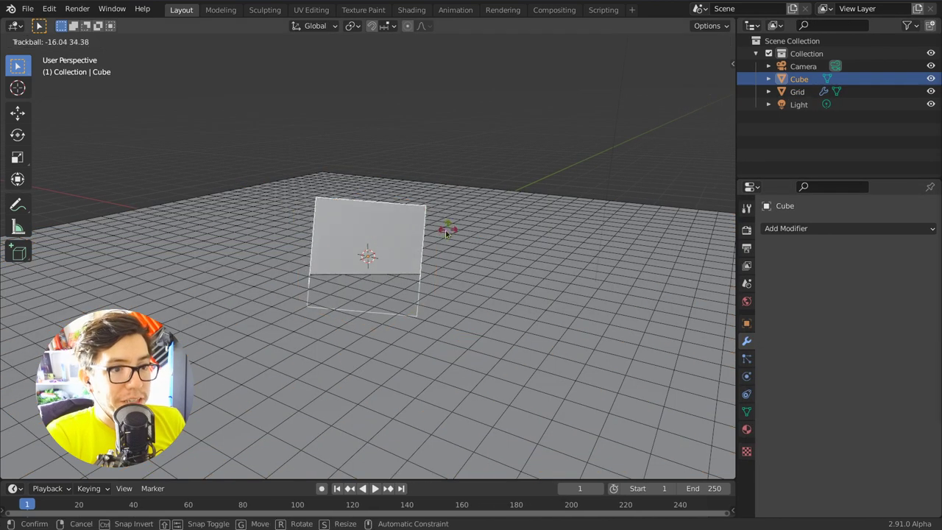
left_click(376, 257)
left_click(552, 368)
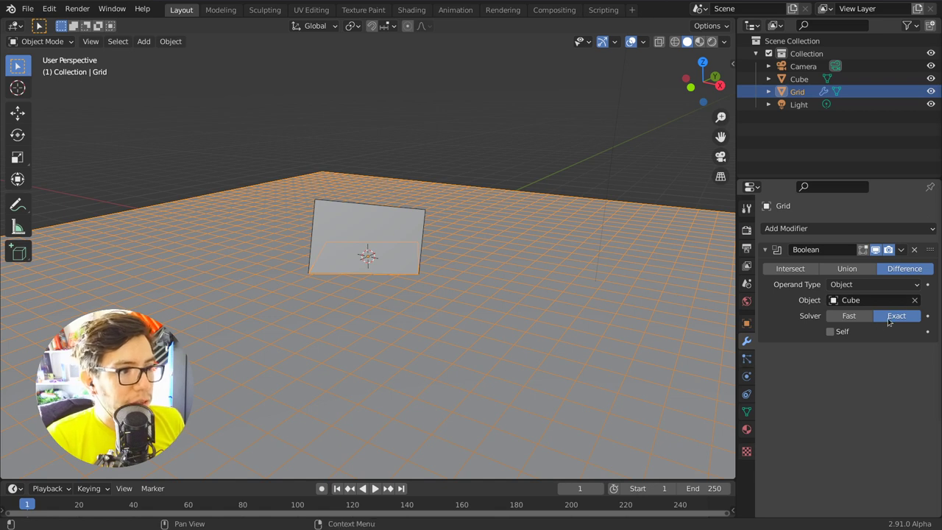
In the Grid's Viewport Display settings, try Wire, then set Display As back to Solid
left_click(746, 323)
left_click(787, 247)
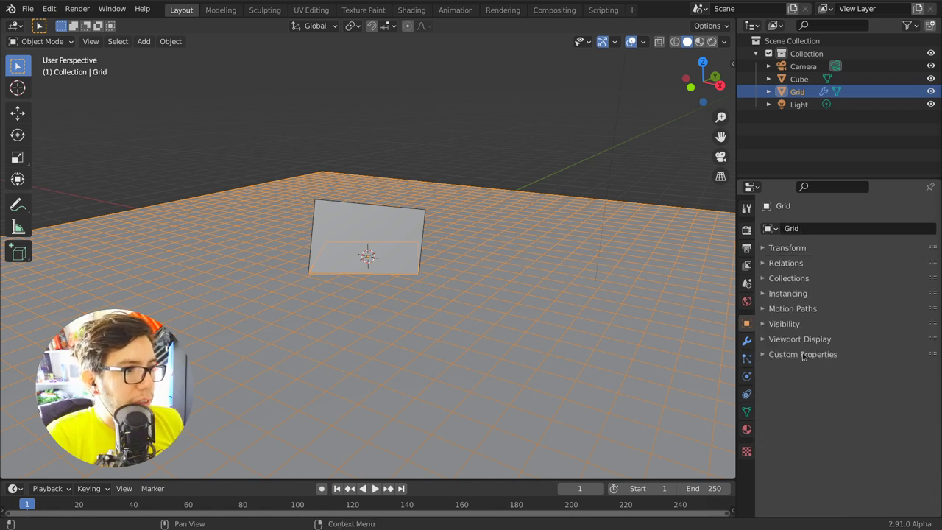
left_click(800, 340)
left_click(846, 469)
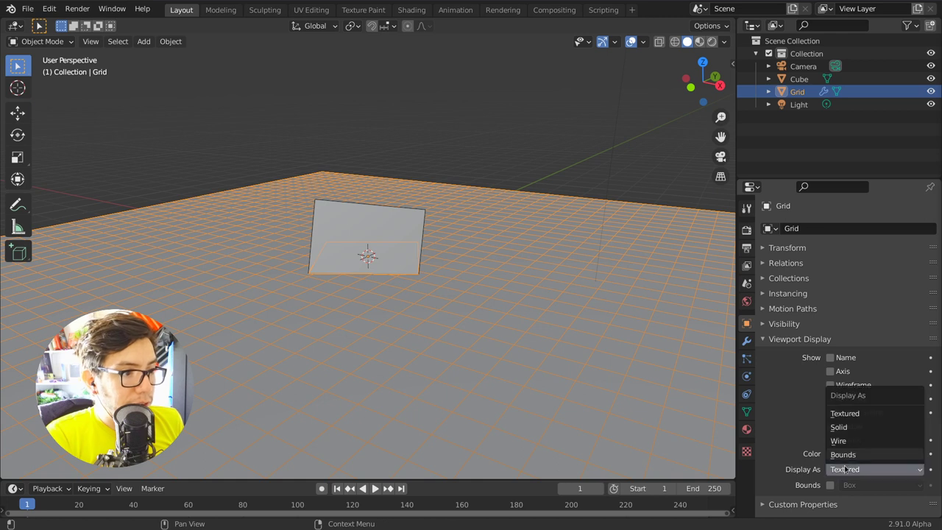
left_click(839, 441)
left_click(636, 289)
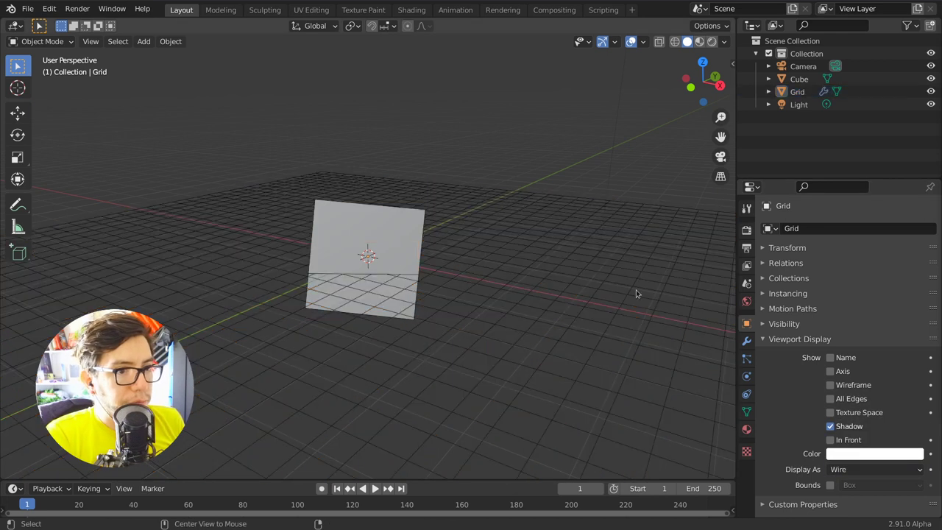
left_click(874, 470)
left_click(841, 430)
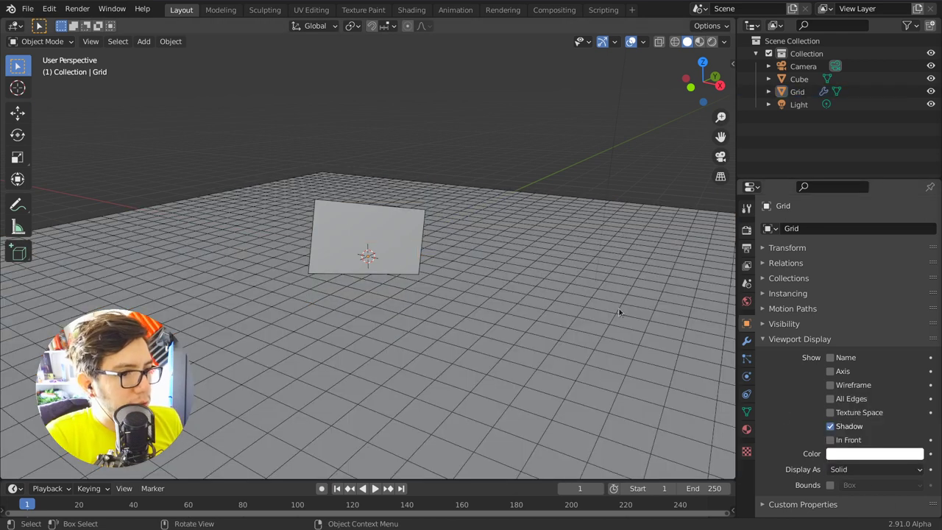
left_click(440, 217)
Set the Cube's Display As to Wire to reveal the hole cut in the grid
left_click(405, 230)
left_click(854, 469)
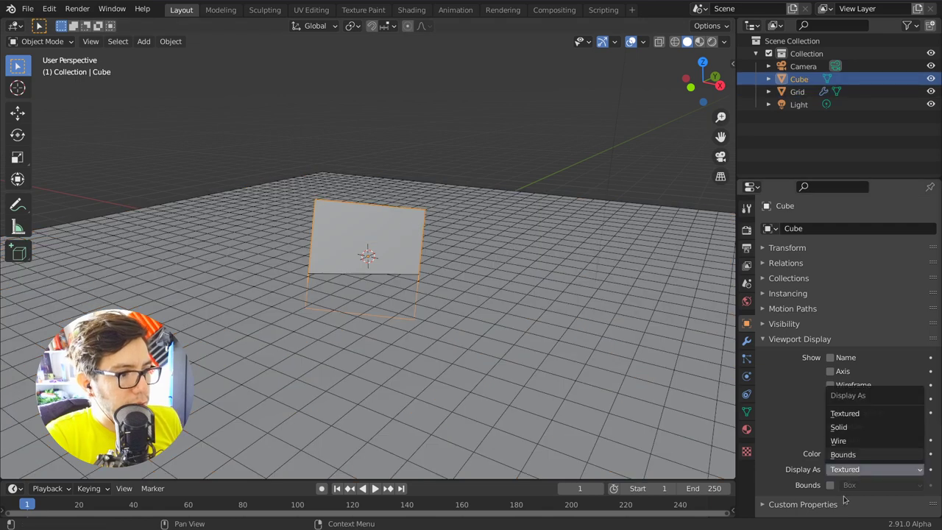
left_click(845, 418)
left_click(845, 470)
left_click(843, 442)
middle_click_drag(566, 301, 501, 253)
left_click(501, 252)
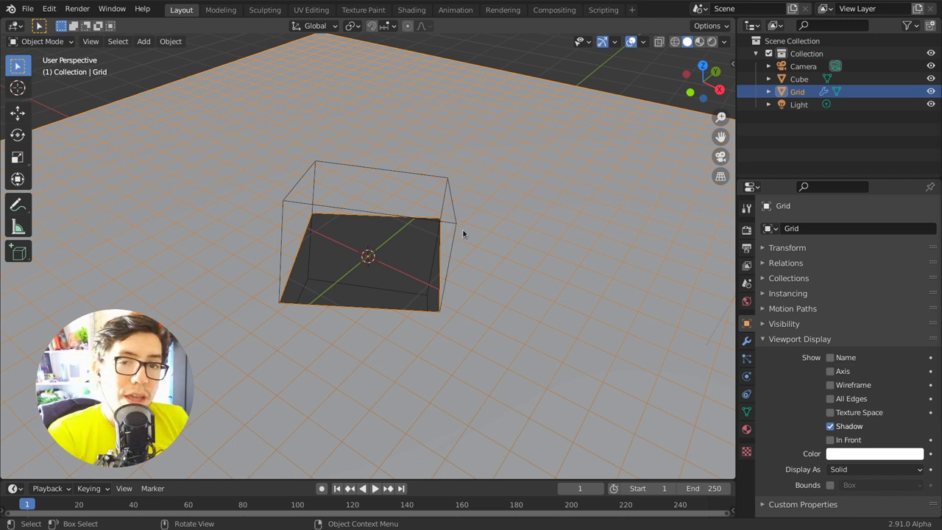
middle_click_drag(460, 337, 452, 234)
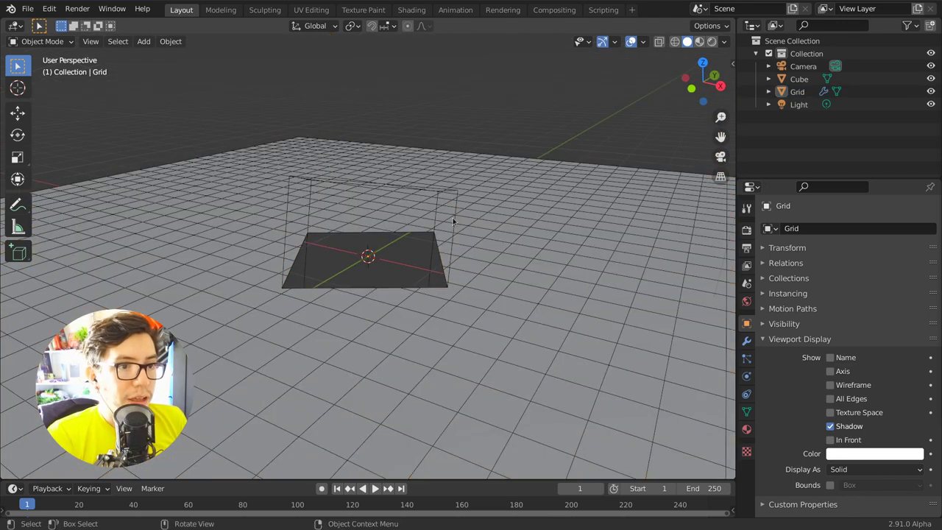
Move the cube's mesh along X in Edit Mode, then select the Grid in the Outliner
left_click(457, 218)
key("Tab")
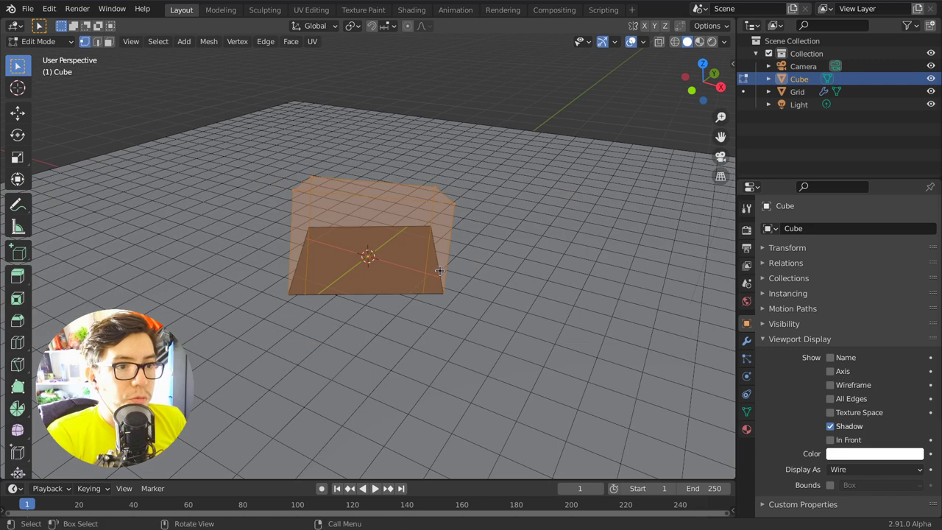
key("g")
key("x")
left_click(524, 313)
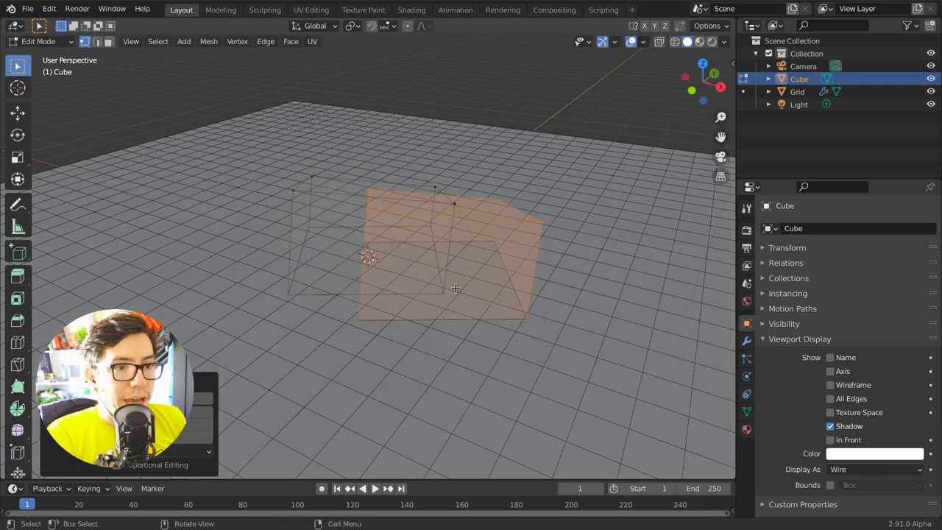
left_click(747, 341)
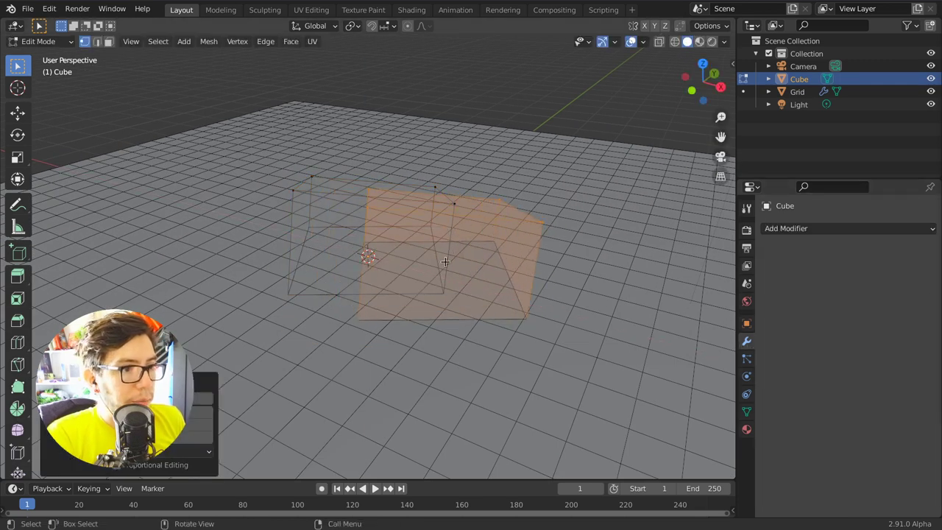
left_click(797, 93)
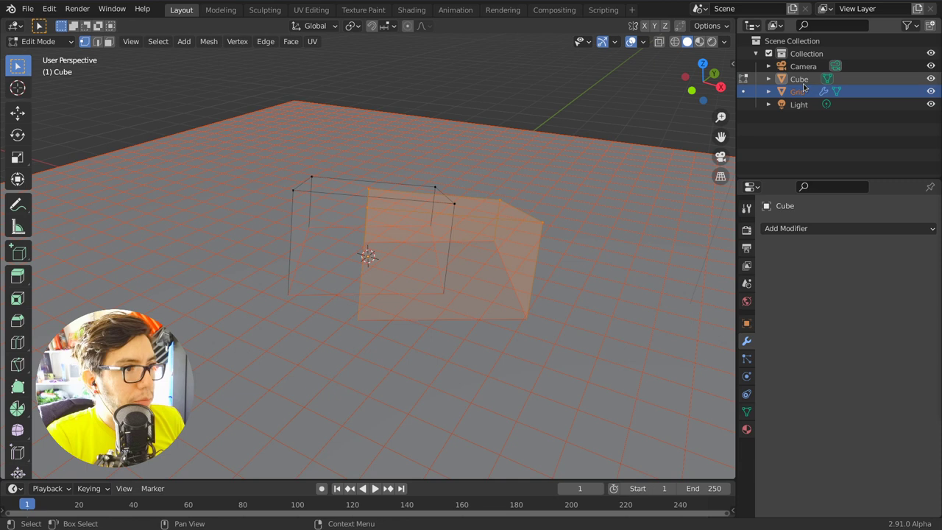
Return to Object Mode and orbit to inspect the cube-shaped hole in the grid
key("Tab")
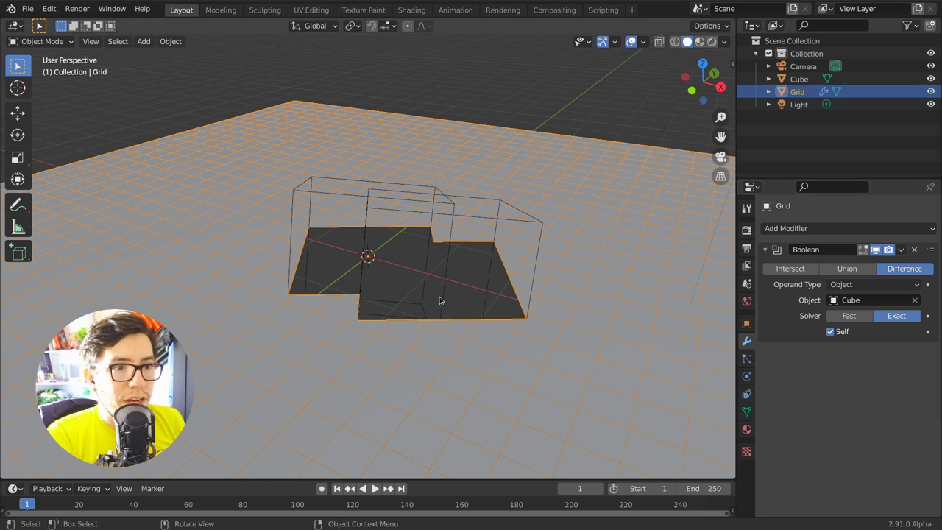
middle_click_drag(440, 298, 548, 257)
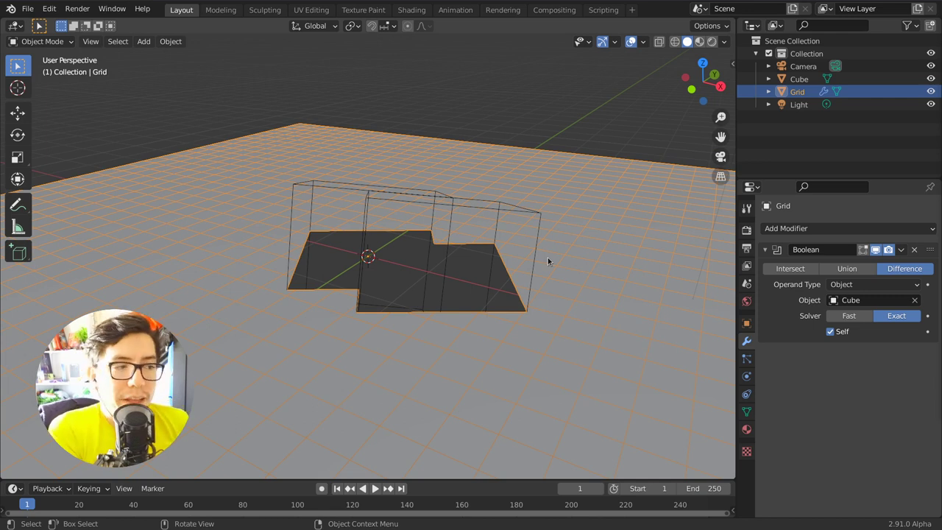
Switch the Boolean solver Fast, Exact, then Fast again, comparing the grid cut each time
left_click(848, 315)
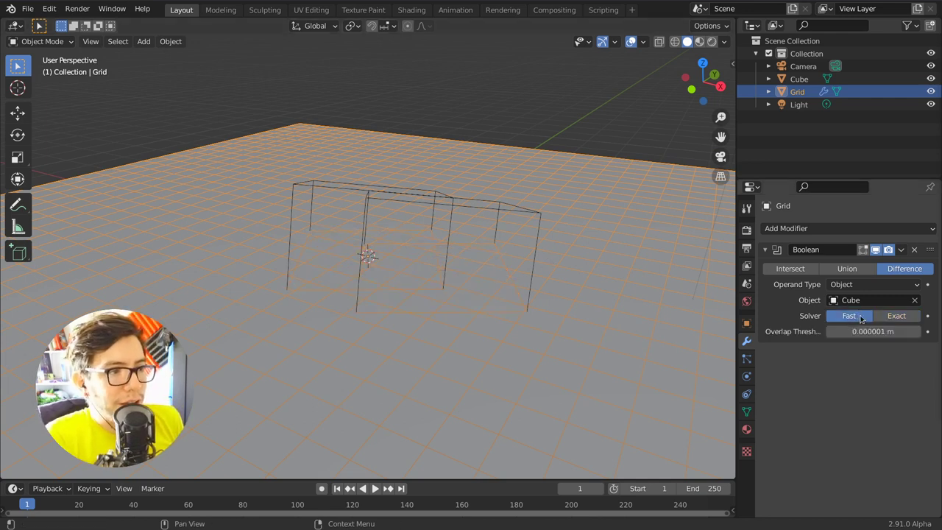
middle_click_drag(589, 309, 537, 264)
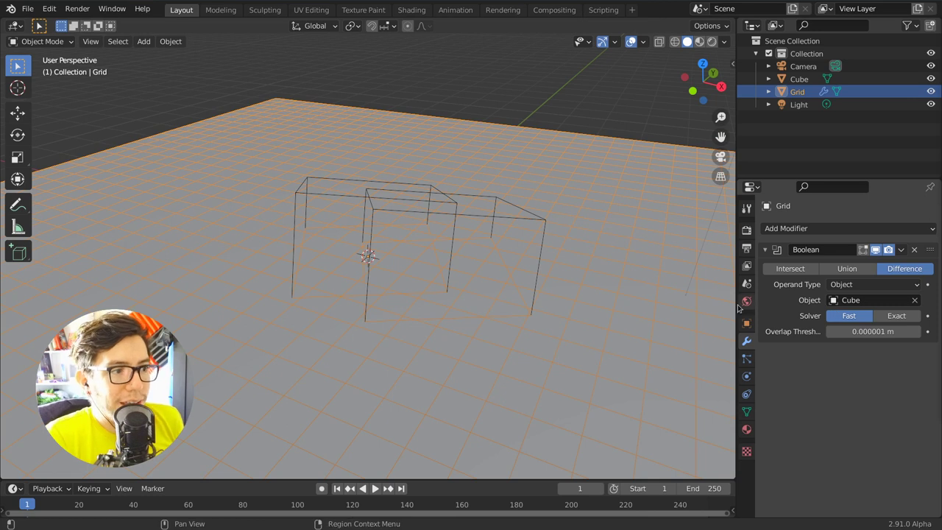
left_click(898, 316)
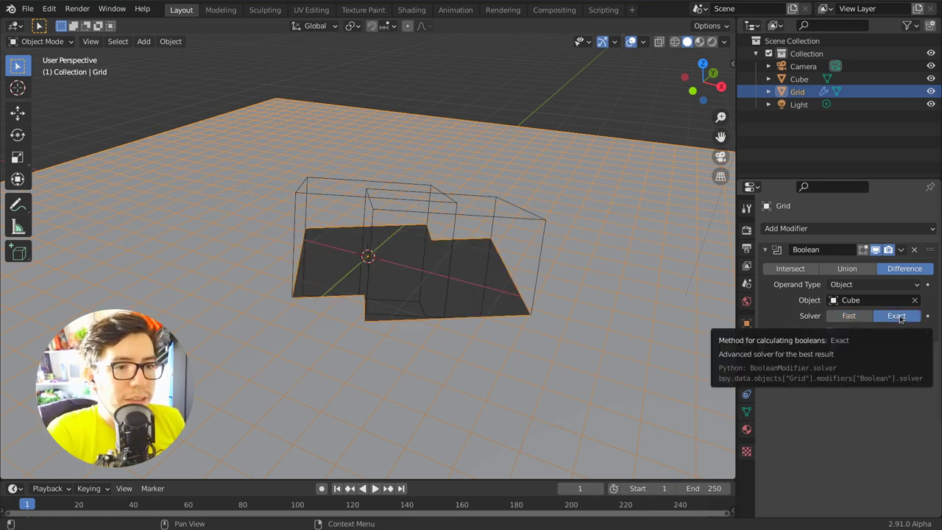
middle_click_drag(469, 330, 424, 247)
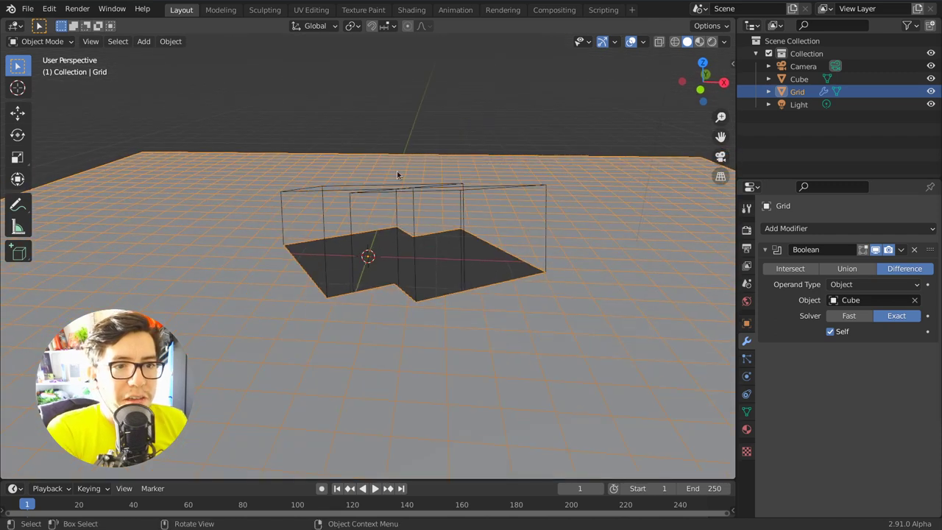
left_click(862, 317)
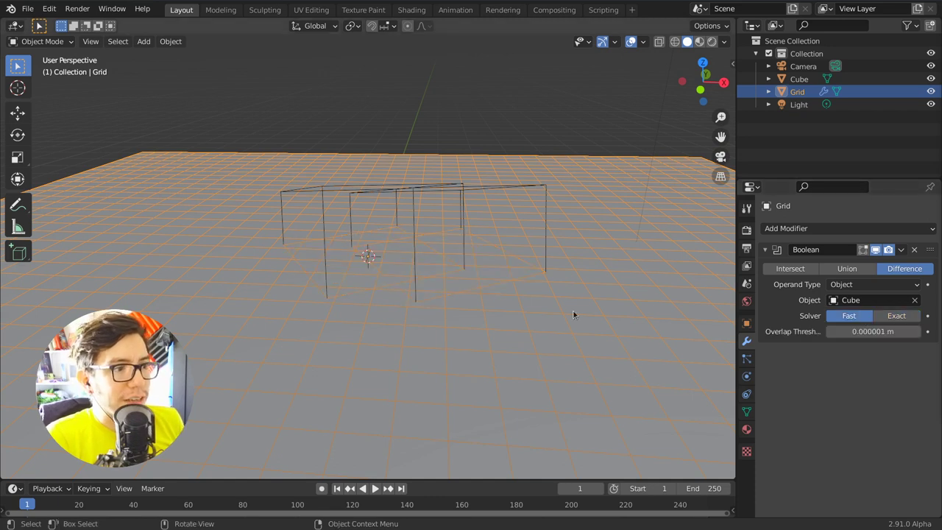
middle_click_drag(574, 314, 538, 225)
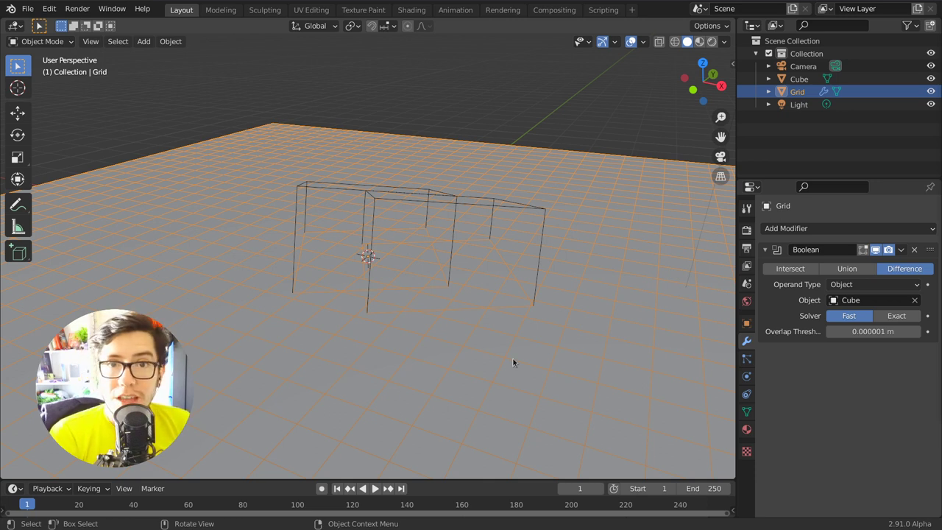
Select the cube and keep the Boolean's Operand Type set to Object
middle_click_drag(538, 260, 486, 257)
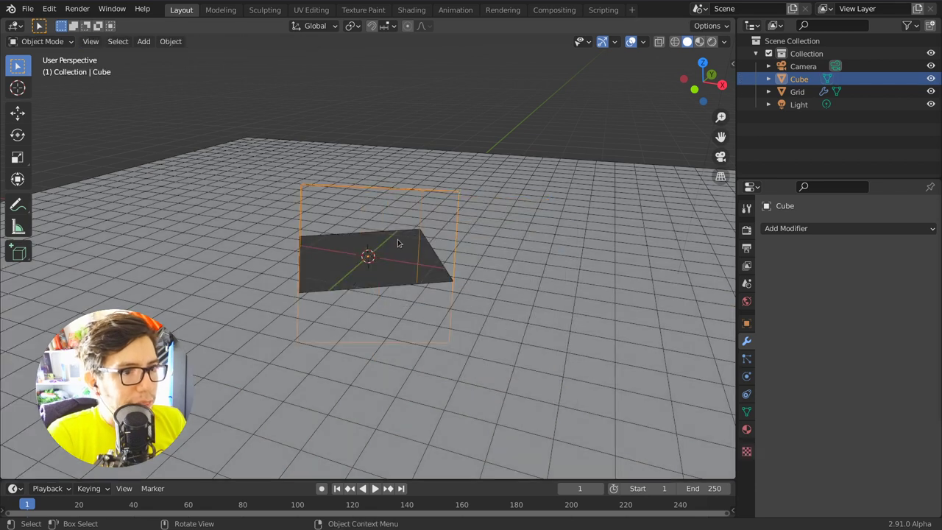
left_click(524, 230)
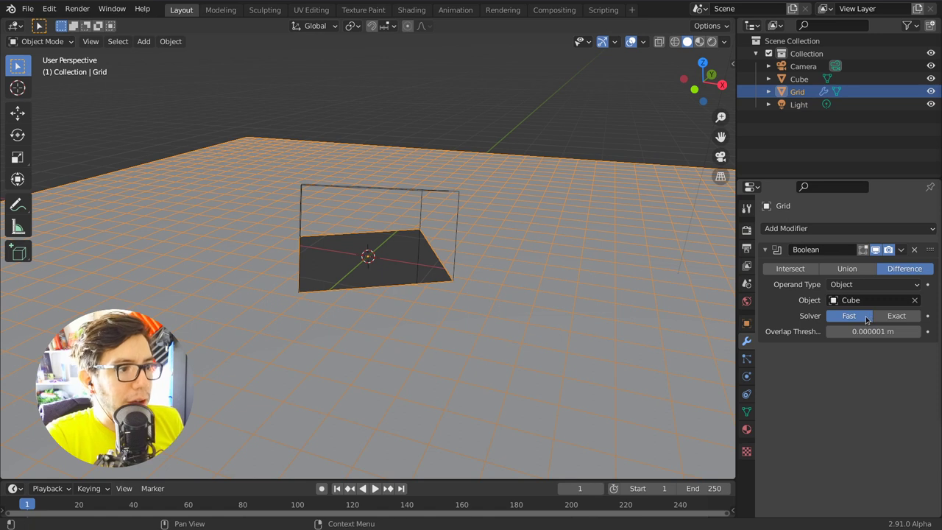
left_click(848, 288)
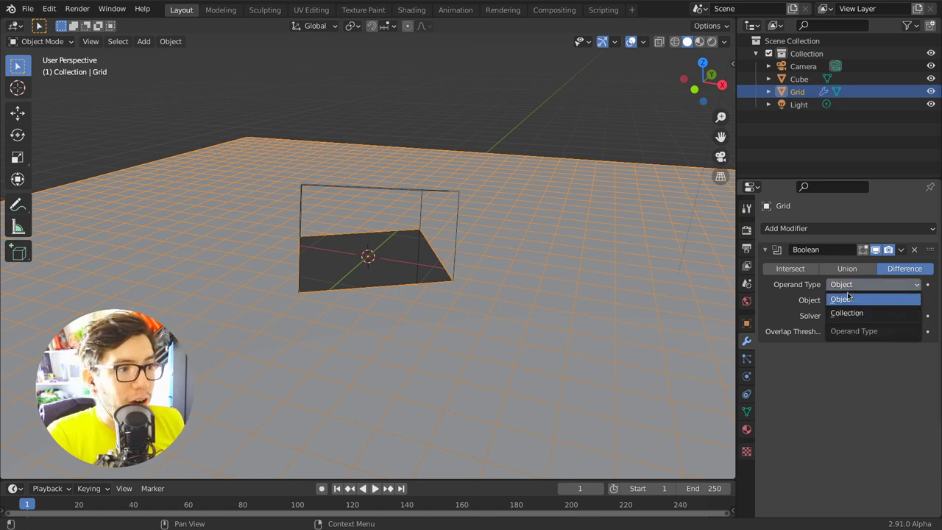
left_click(850, 299)
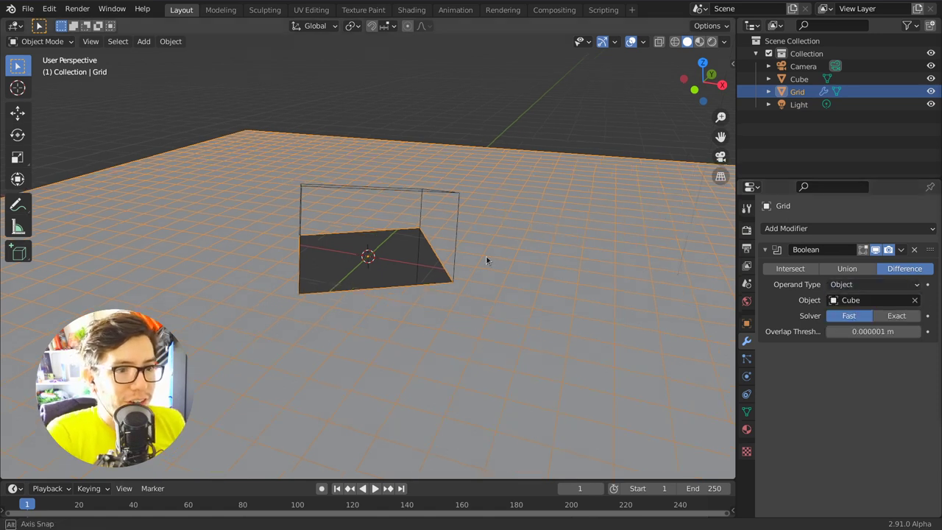
Add a new Grid mesh to the scene
key("shift+a")
mouse_move(478, 239)
left_click(589, 347)
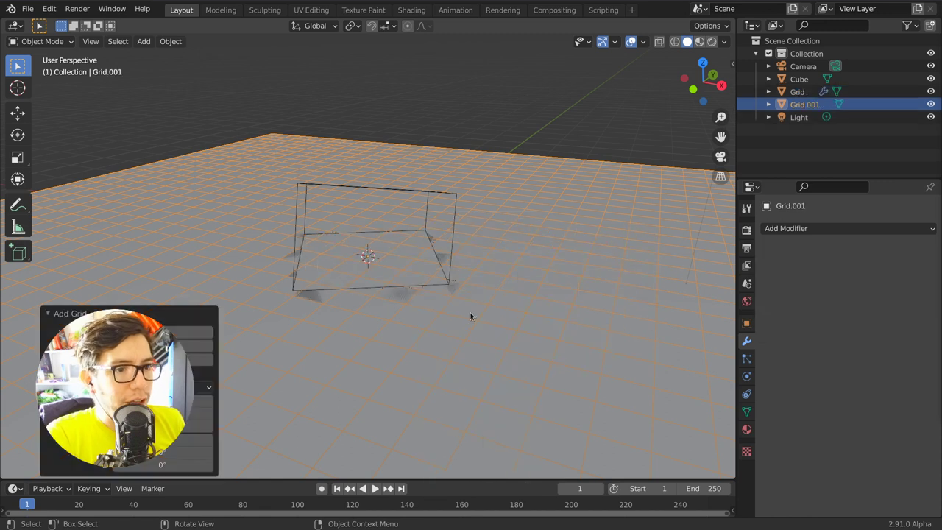
Delete Grid.001, add a Suzanne mesh, and move and rotate it into position
key("x")
left_click(505, 275)
key("shift+a")
mouse_move(508, 262)
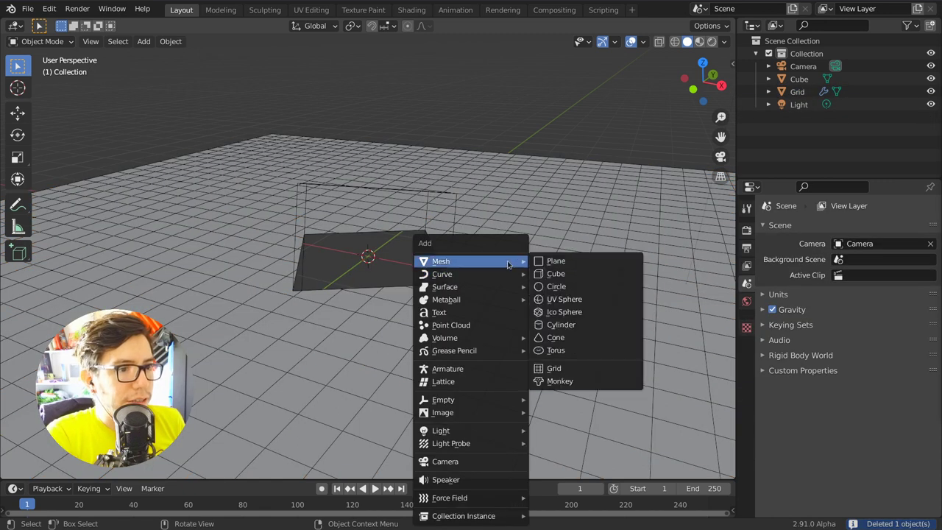
left_click(560, 380)
key("g")
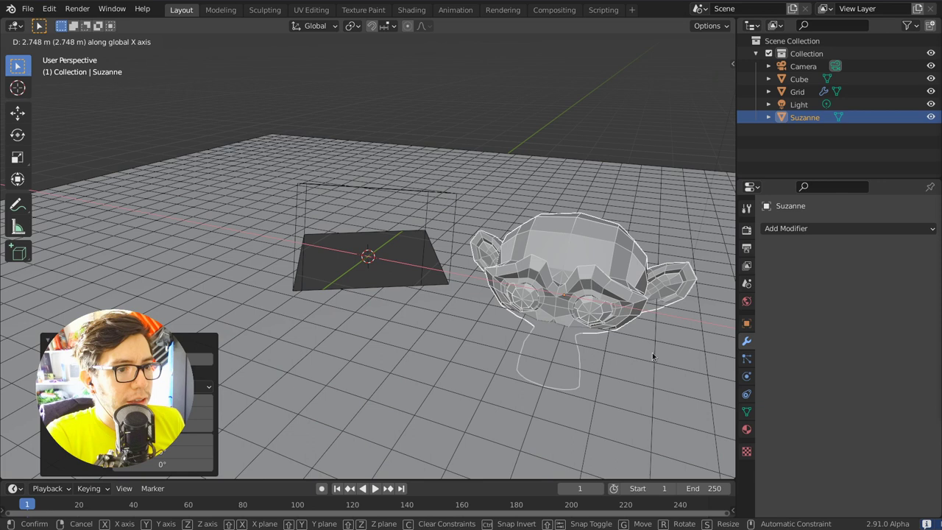
key("r")
key("r")
left_click(648, 313)
middle_click_drag(648, 313, 568, 301)
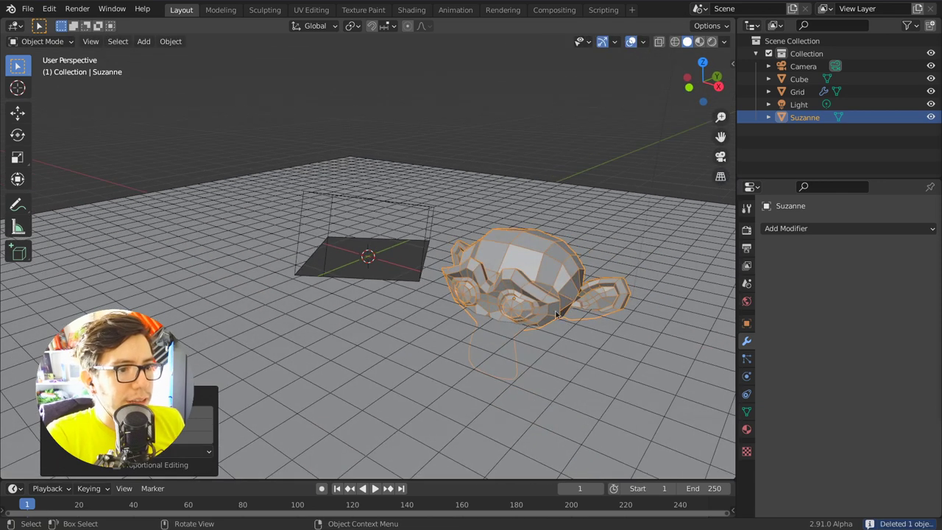
key("r")
key("r")
left_click(566, 298)
Duplicate the grid's Boolean modifier and make Suzanne the second modifier's cutter object
left_click(606, 326)
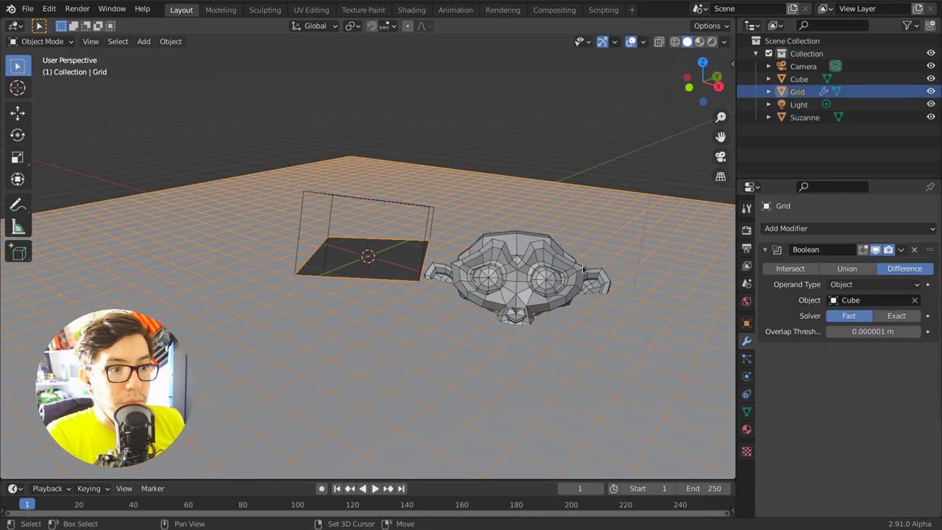
middle_click_drag(606, 326, 536, 274)
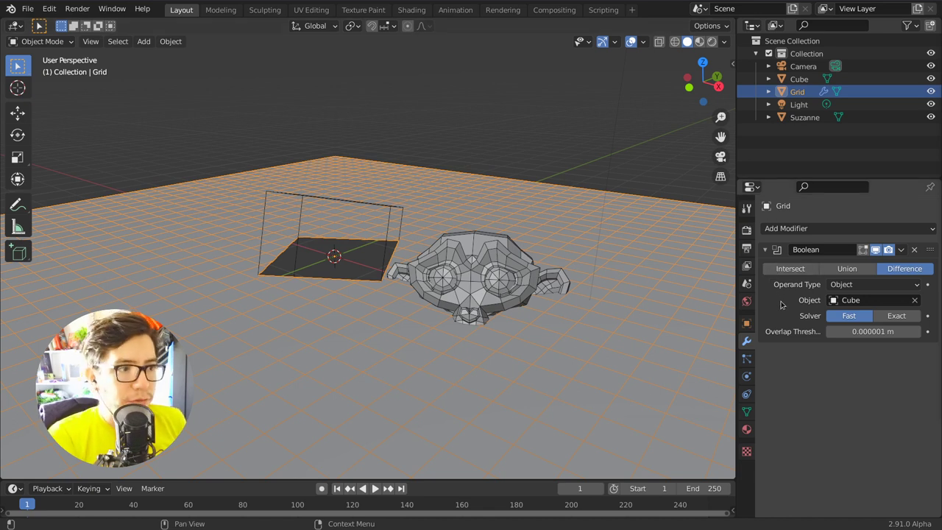
key("shift+d")
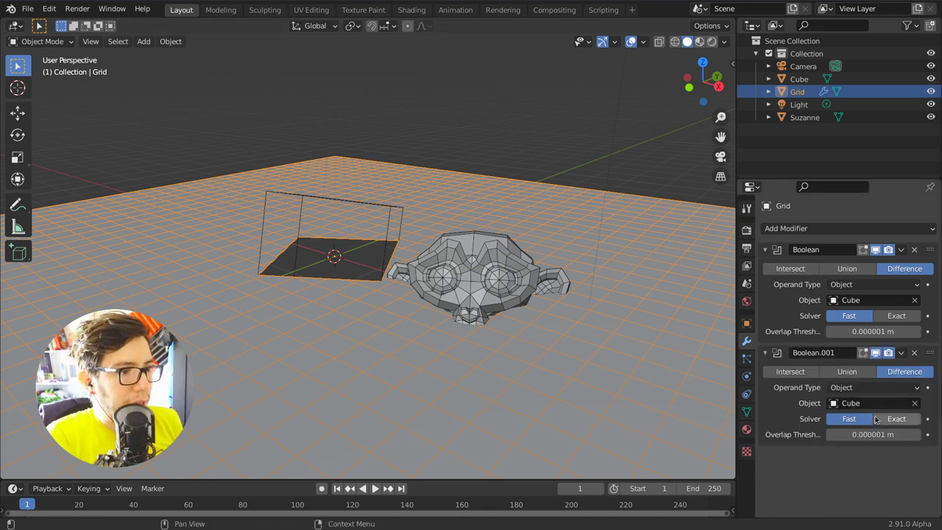
left_click(864, 403)
left_click(815, 285)
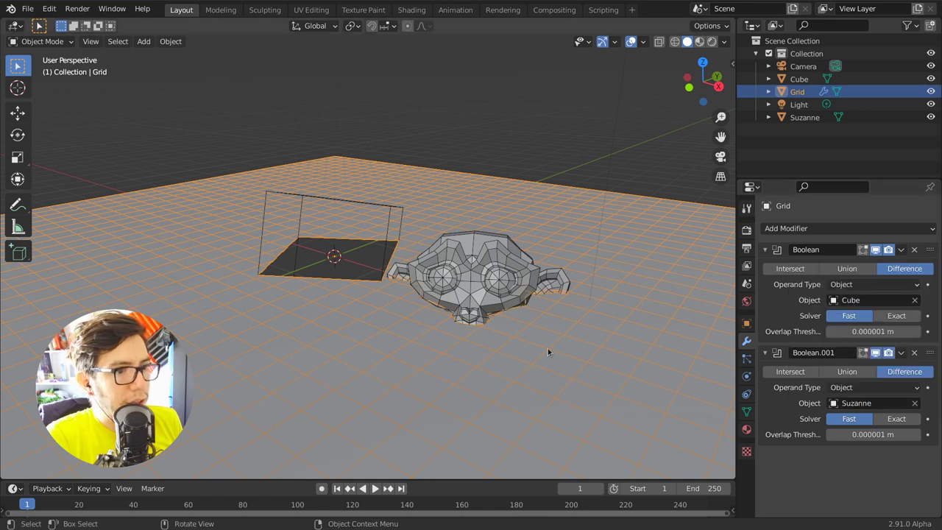
Set Suzanne's Display As to Wire, then reselect the grid plane
left_click(502, 280)
left_click(747, 324)
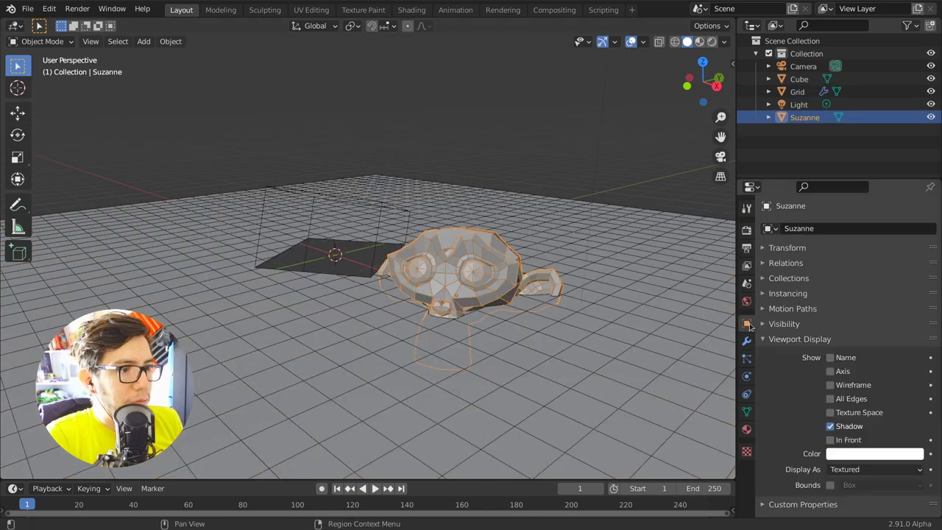
left_click(840, 472)
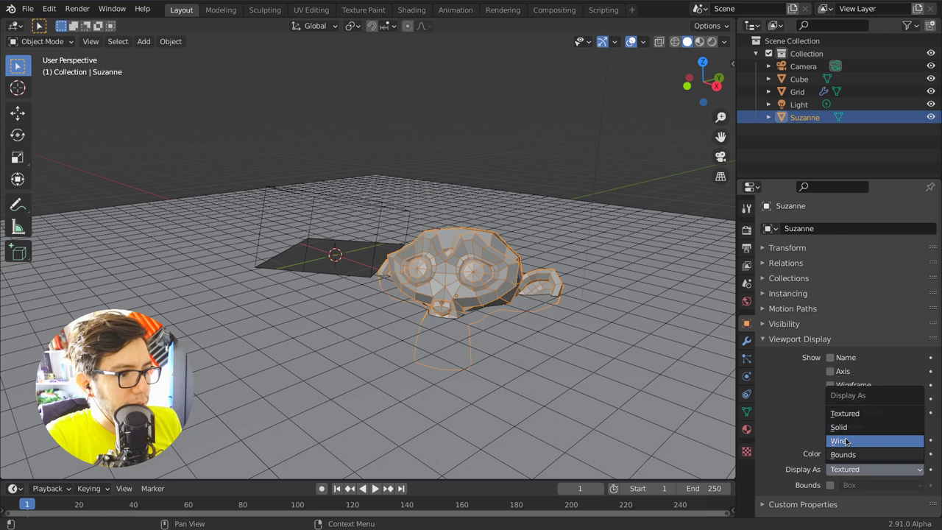
left_click(843, 439)
mouse_move(486, 295)
middle_mouse_down()
mouse_move(500, 300)
mouse_move(524, 247)
middle_mouse_up()
key("g")
key("Escape")
left_click(523, 246)
left_click(523, 247)
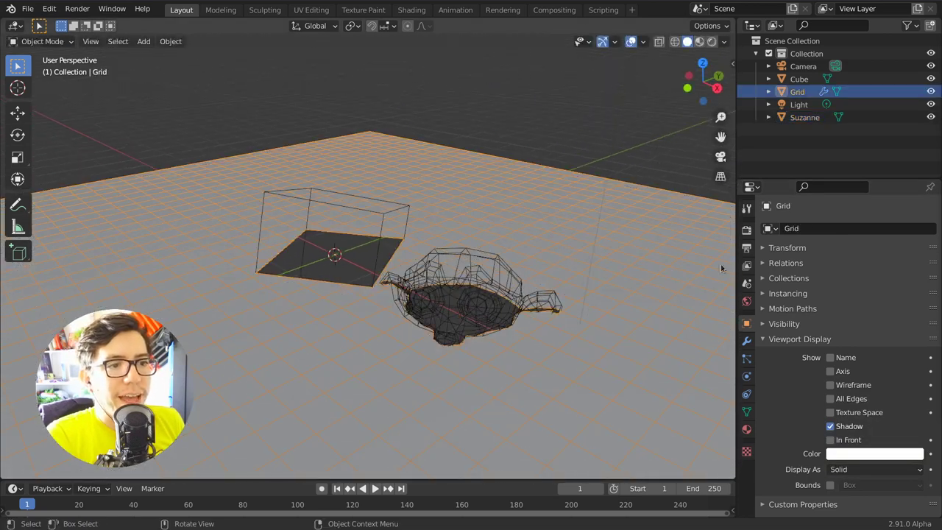
Delete the Grid's Boolean.001 modifier that cut with Suzanne
left_click(747, 342)
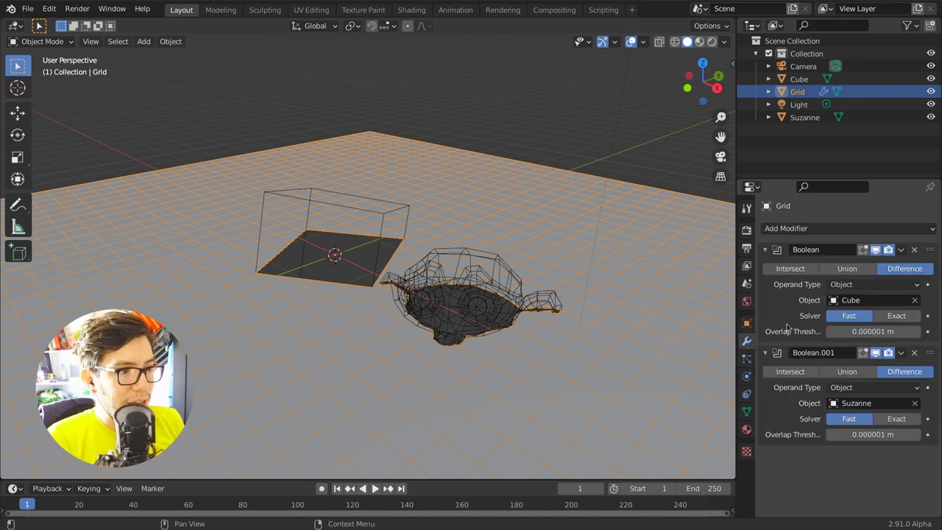
left_click(856, 388)
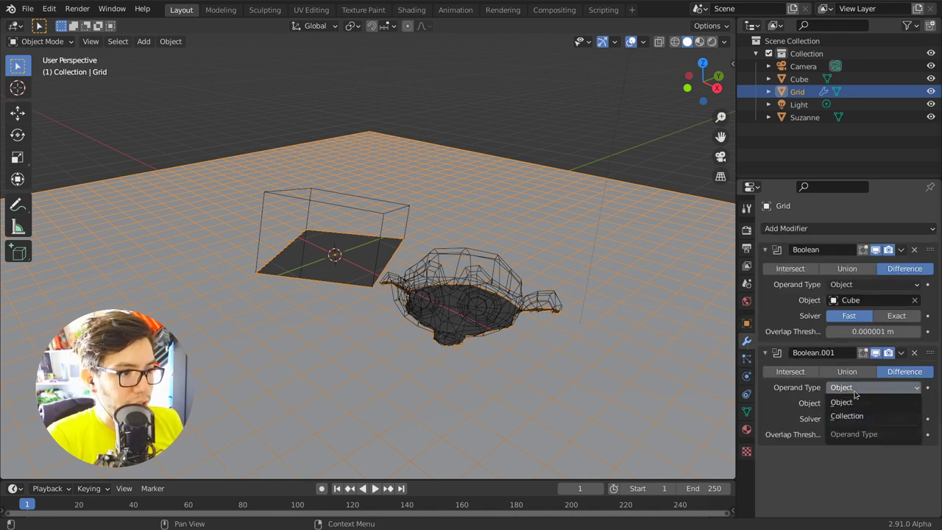
left_click(847, 402)
left_click(914, 353)
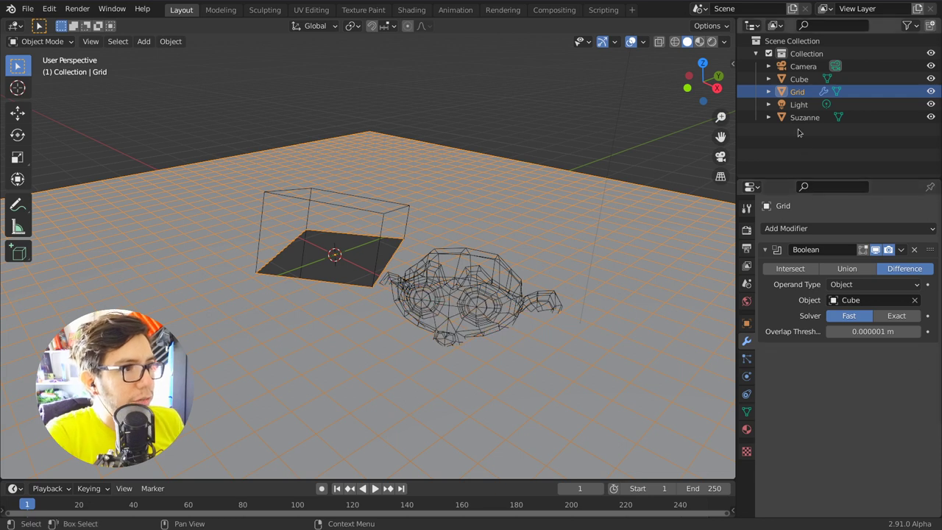
Create Collection 2 under the Scene Collection and delete the extra collections made by mistake
left_click(801, 42)
key("c")
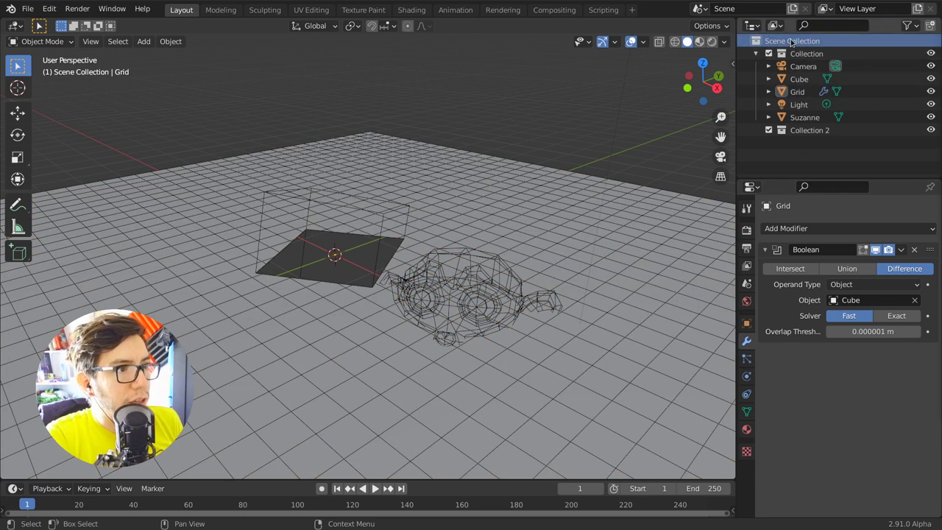
left_click(810, 131)
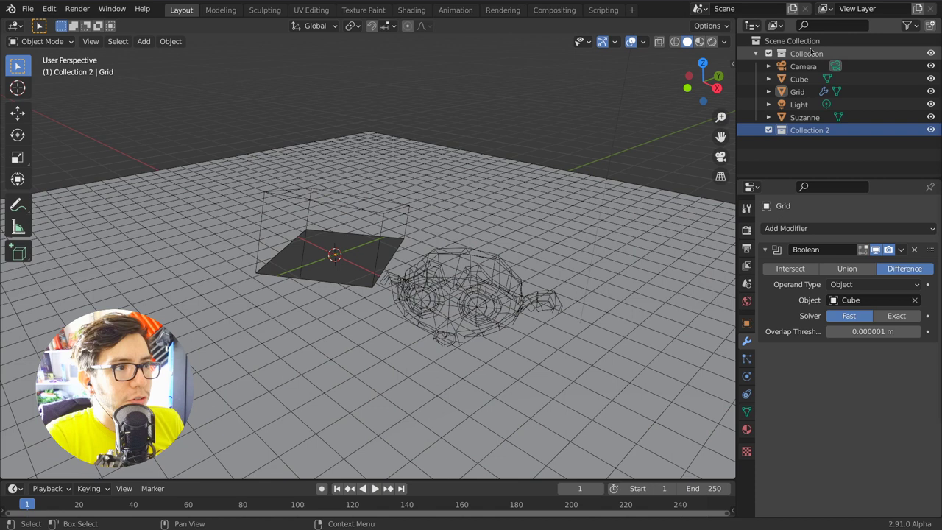
left_click(799, 41)
key("c")
key("c")
key("c")
left_click(817, 143)
key("x")
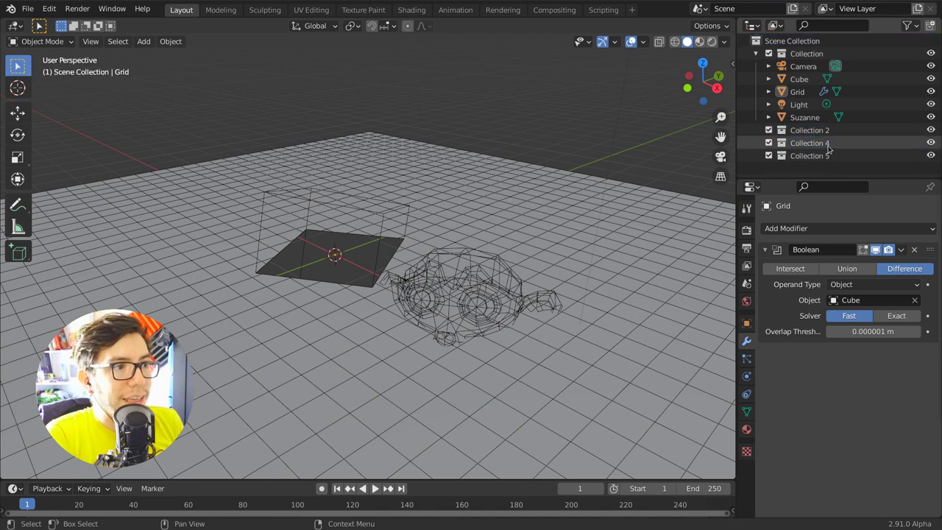
left_click(826, 145)
key("x")
left_click(826, 145)
key("x")
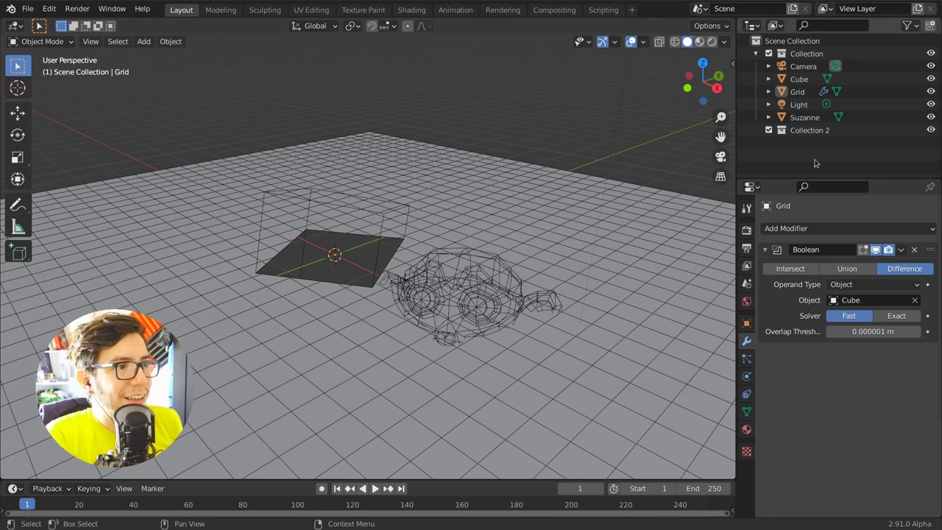
Move Grid and Suzanne into Collection 2, then reselect Grid
left_click(819, 131)
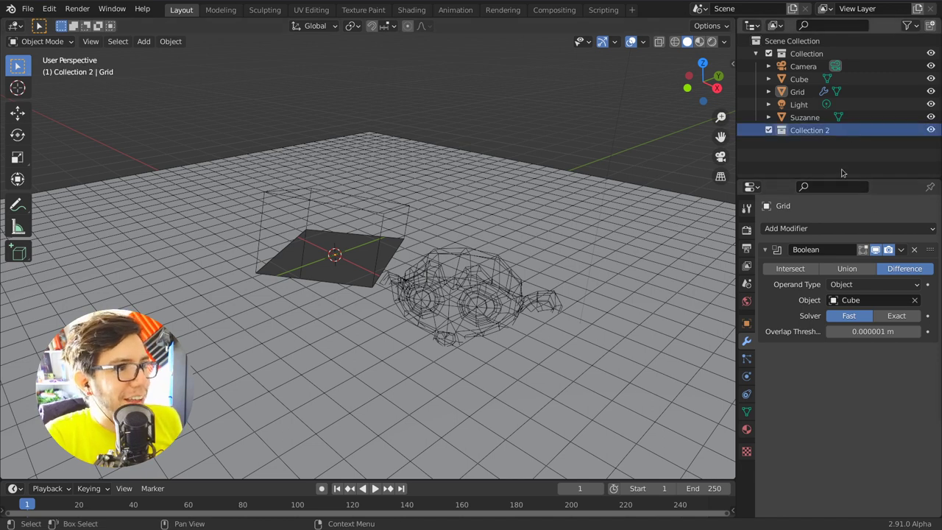
left_click_drag(798, 92, 799, 118)
left_click(804, 105)
left_click(810, 105)
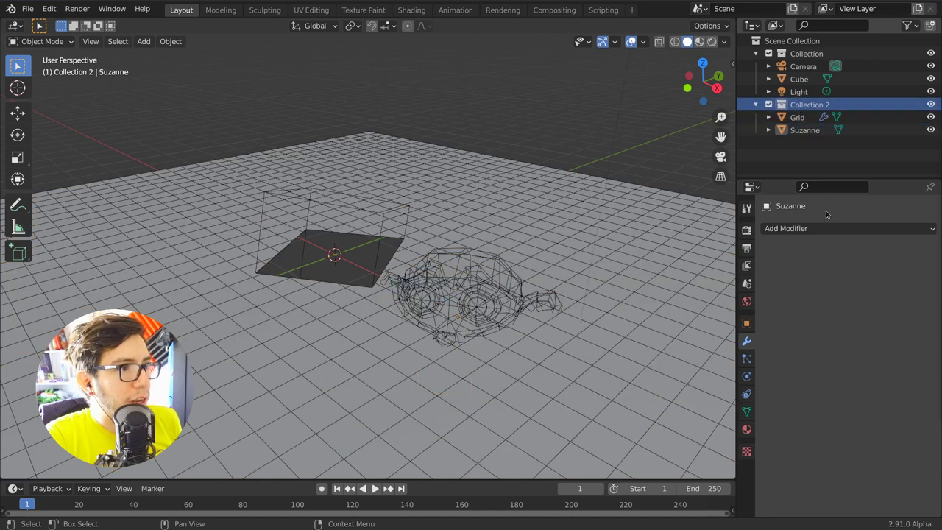
left_click(798, 118)
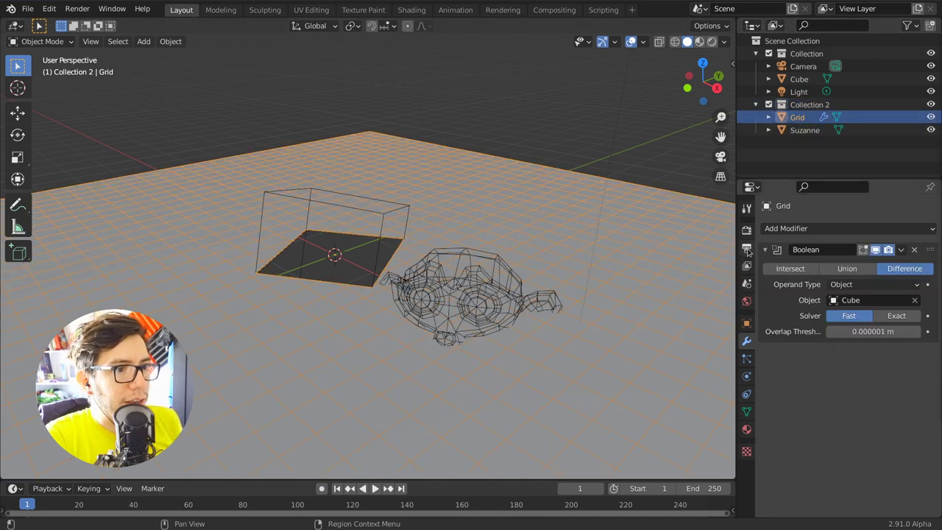
Set the Grid Boolean's operand type to Collection, choose Collection 2, and switch the solver to Exact
left_click(851, 287)
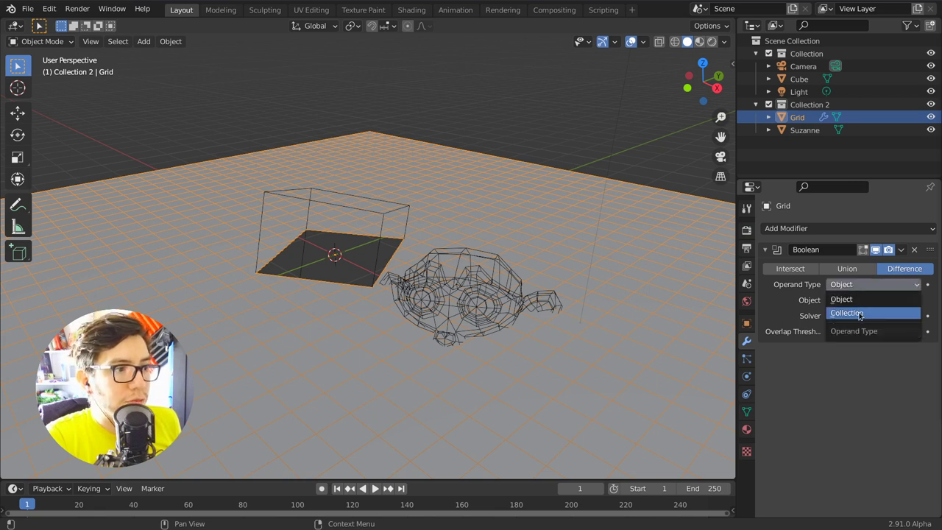
left_click(859, 315)
left_click(869, 300)
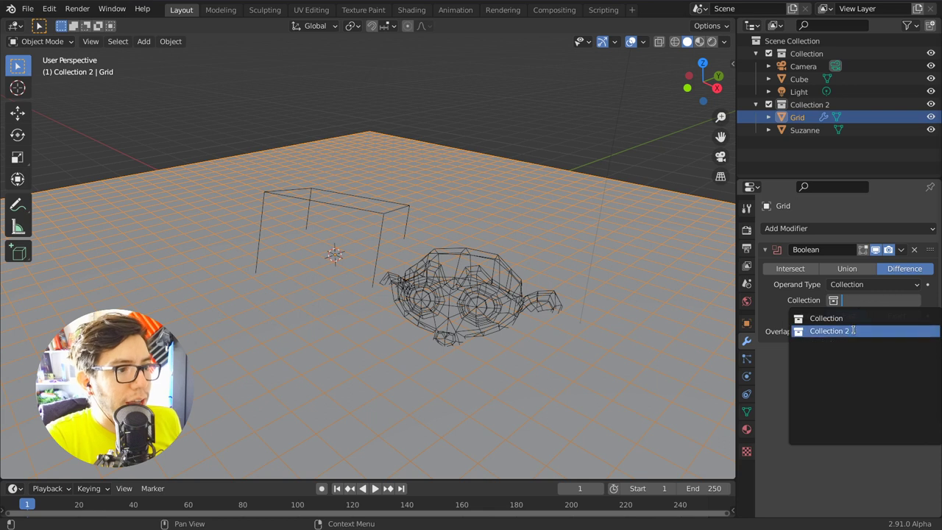
left_click(853, 331)
middle_click_drag(515, 221, 456, 205)
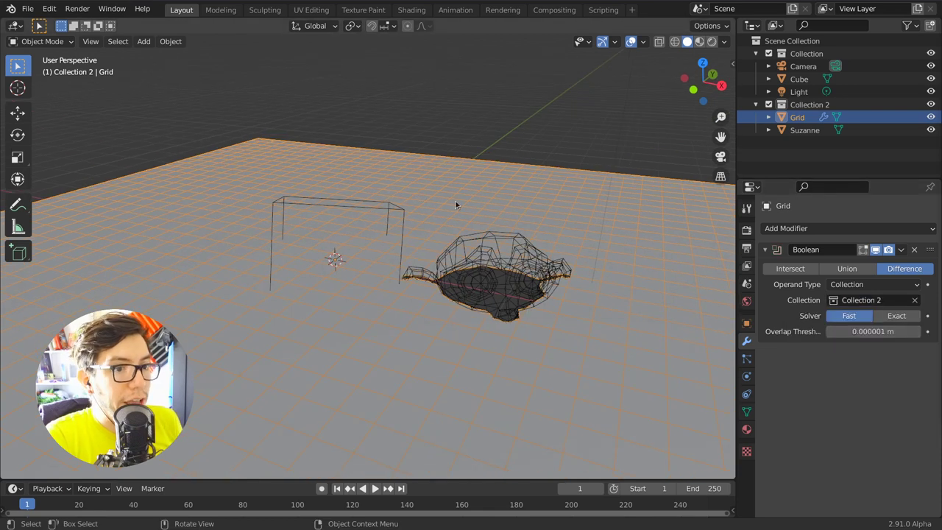
middle_click_drag(616, 215, 581, 221)
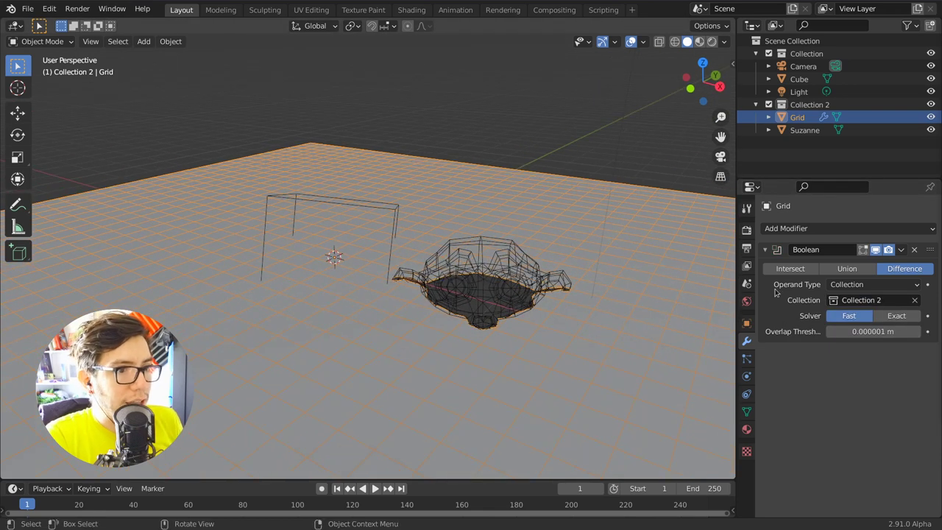
left_click(895, 316)
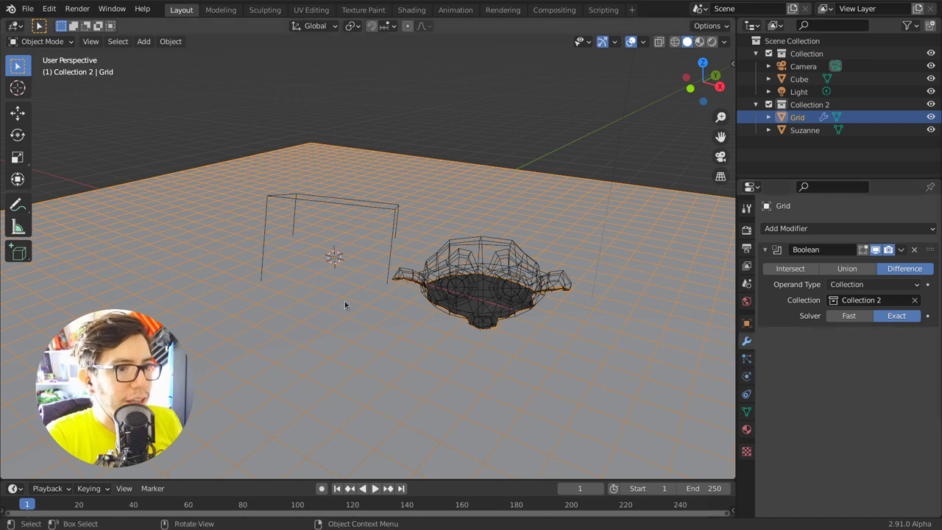
Move Grid back to Collection and Cube into Collection 2, recomputing the Boolean with Exact
left_click(850, 316)
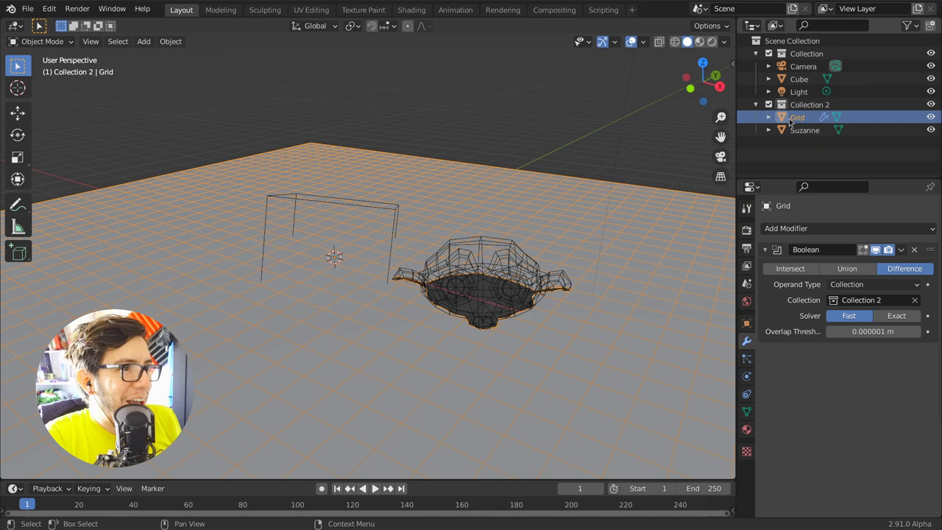
mouse_move(782, 119)
left_mouse_down()
mouse_move(802, 63)
mouse_move(789, 81)
mouse_move(787, 120)
left_mouse_up()
left_click(671, 279)
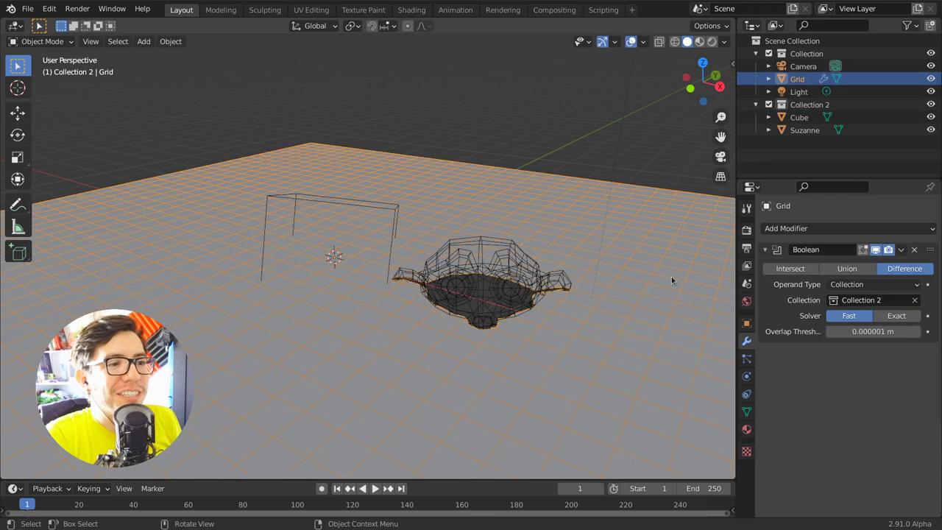
left_click(897, 315)
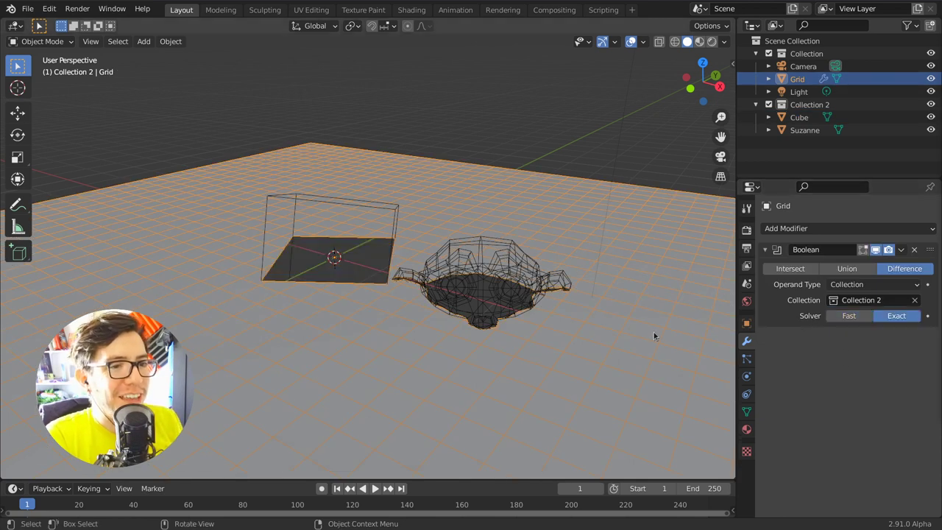
middle_click_drag(654, 332, 475, 314)
key("alt+a")
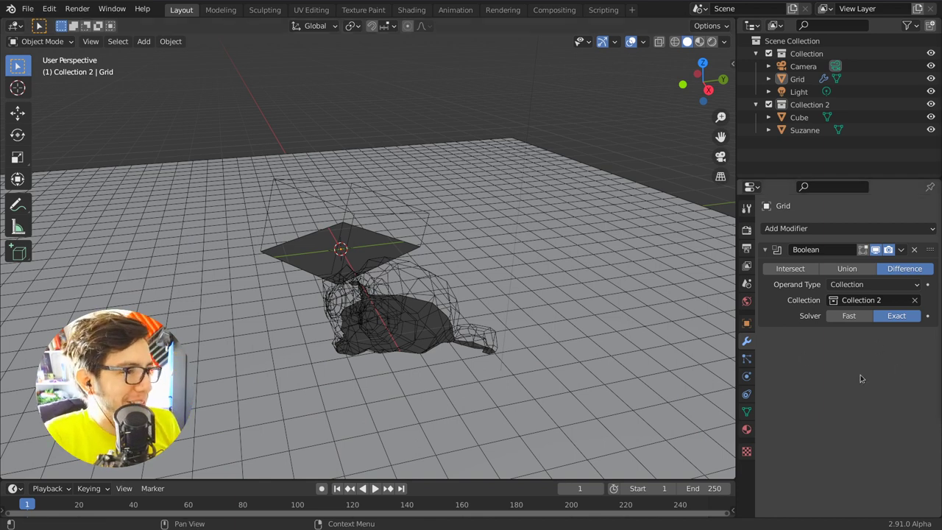
Add an Icosphere into Collection 2
scroll(551, 337, "down", 3)
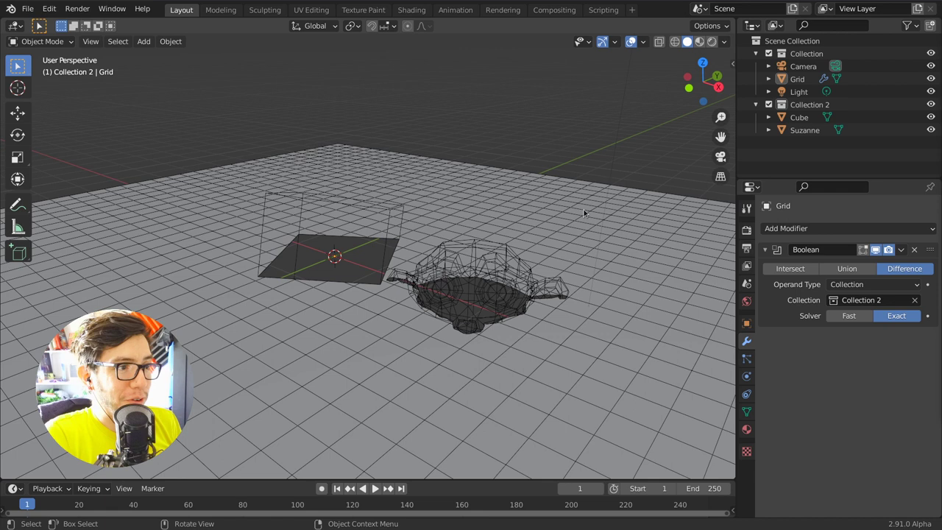
middle_click_drag(587, 211, 523, 203)
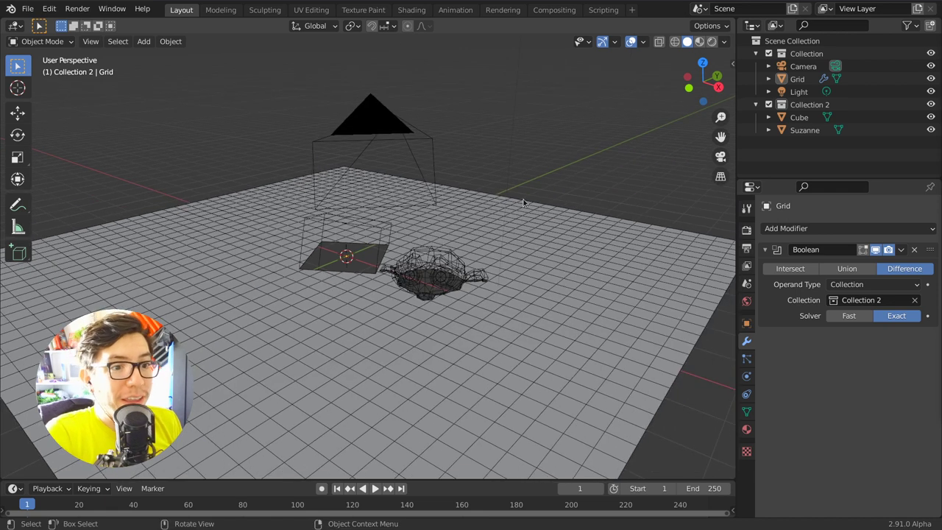
left_click(810, 104)
middle_click_drag(559, 243, 454, 237, "shift")
key("shift+a")
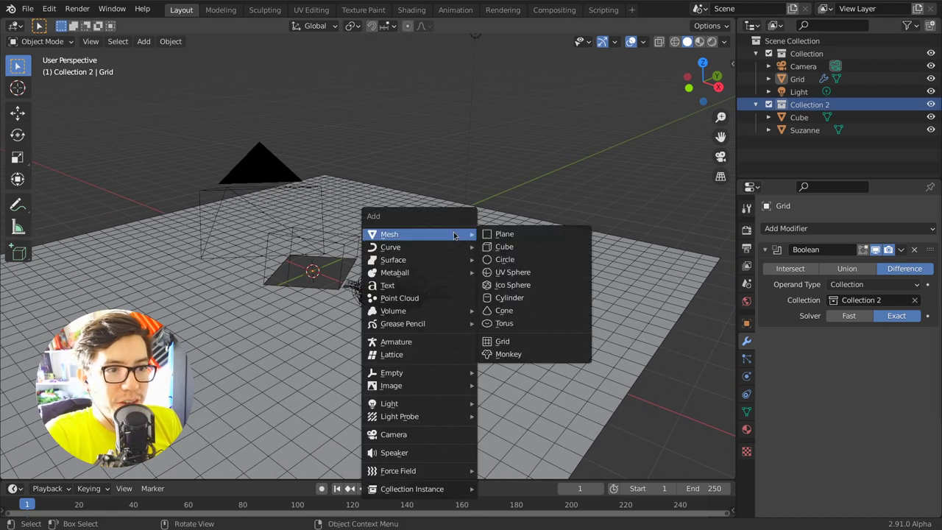
key("Escape")
key("shift+a")
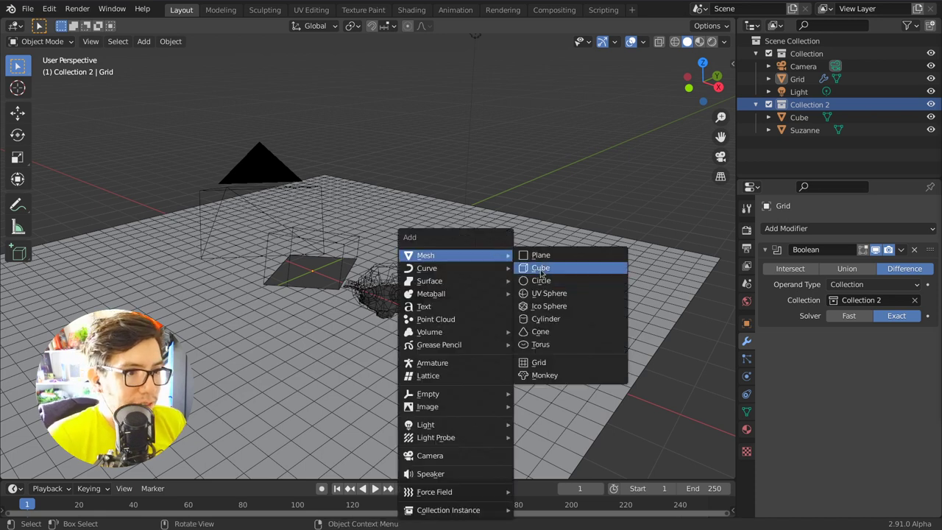
left_click(557, 311)
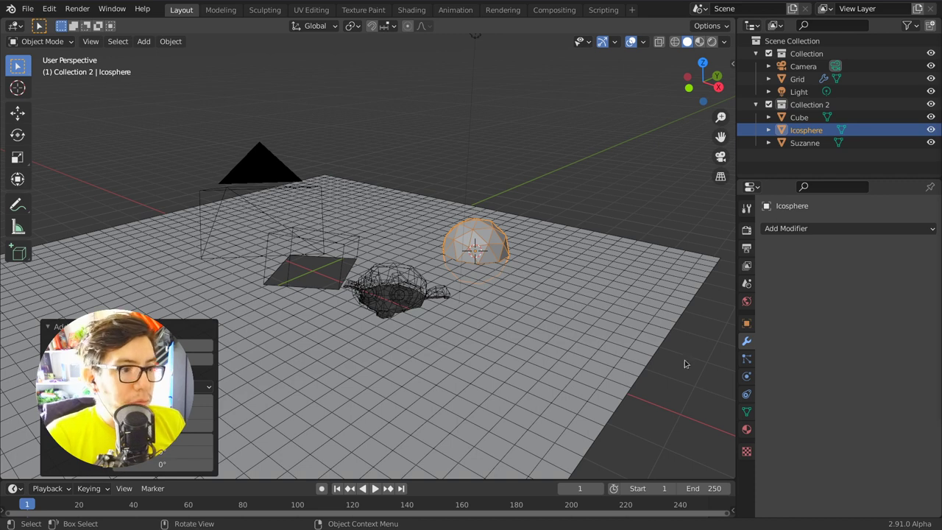
Set the Icosphere's Viewport Display to Wire, then deselect it
left_click(746, 321)
left_click(874, 469)
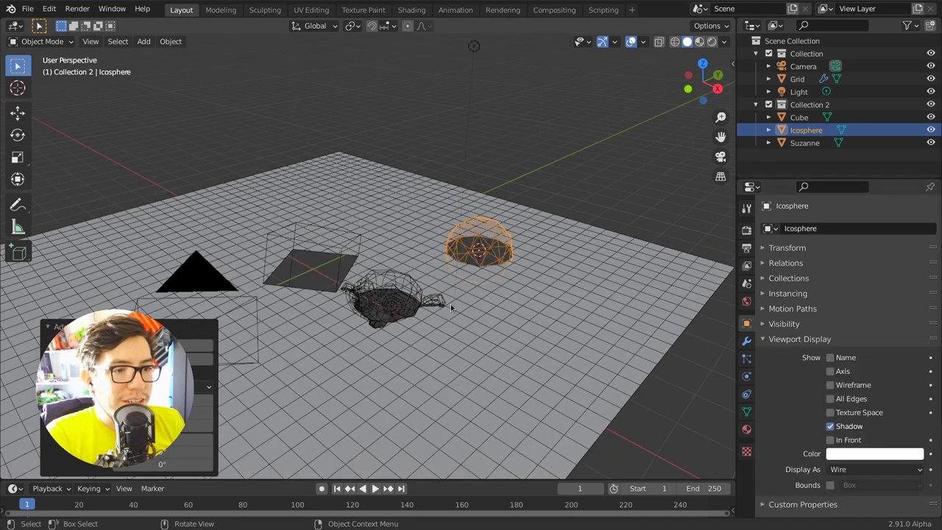
middle_click_drag(457, 298, 466, 278)
left_click(466, 278)
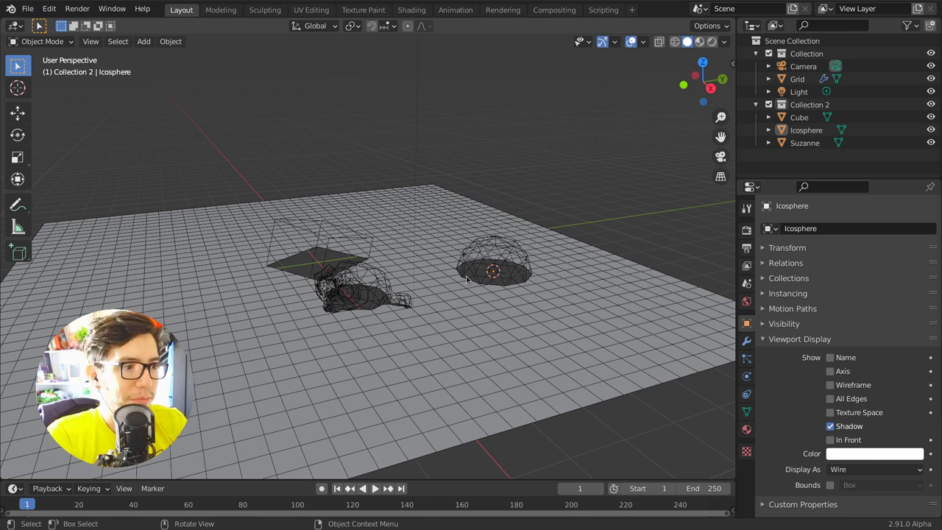
Show the Grid's Modifier tab with its Exact Boolean Difference using Collection 2
left_click(746, 341)
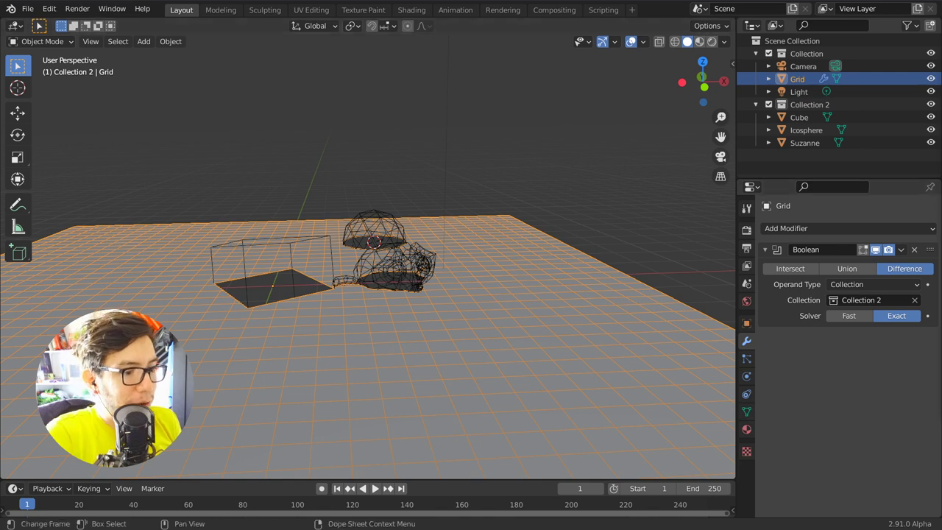
Close the commit page in the browser and navigate to the Blender 2.91 Modeling release notes
key("alt+Tab")
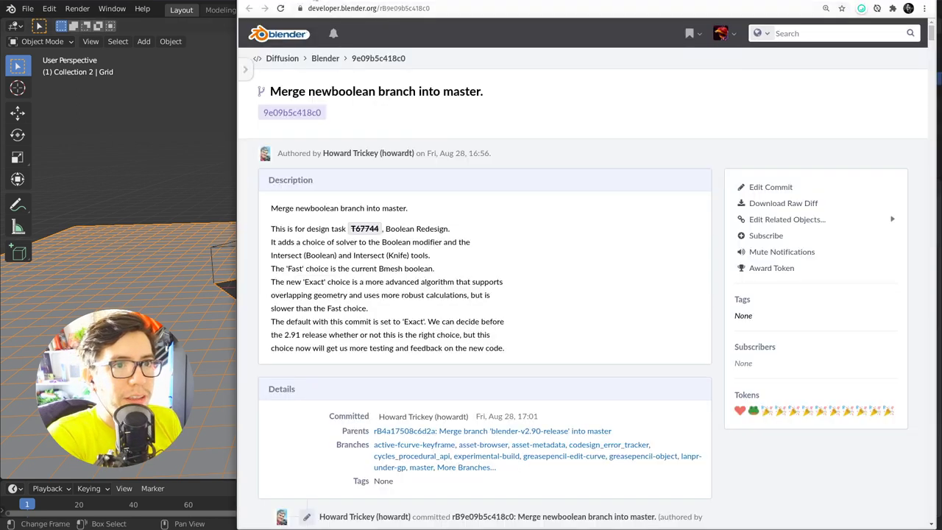
key("ctrl+w")
left_click_drag(930, 205, 932, 22)
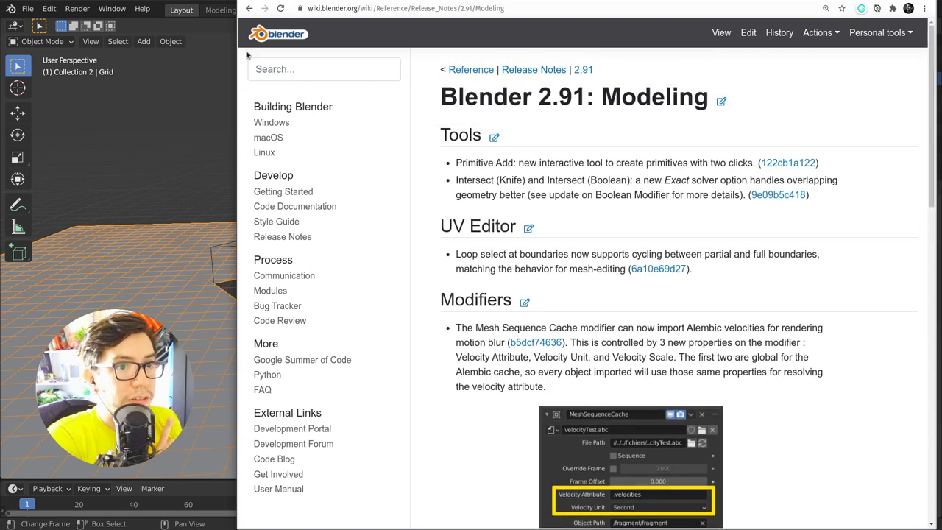
left_click(275, 37)
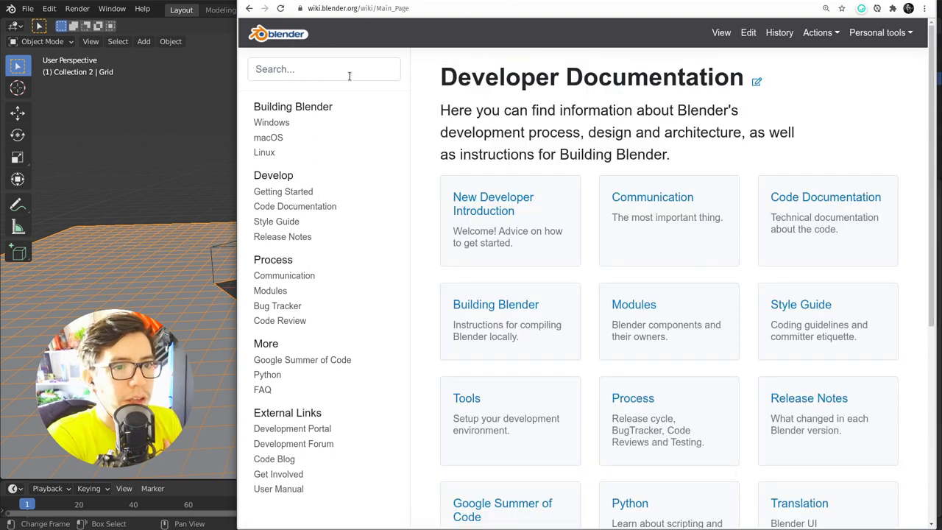
left_click(285, 236)
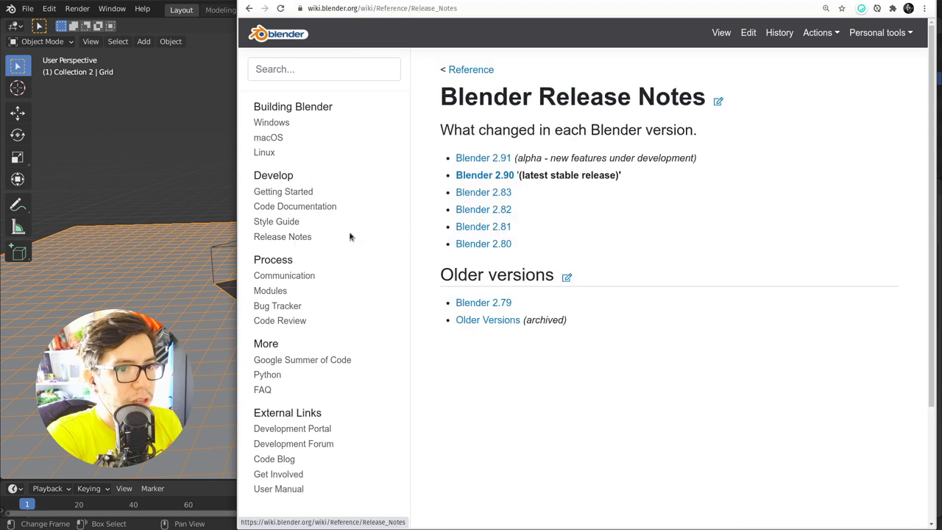
left_click(479, 158)
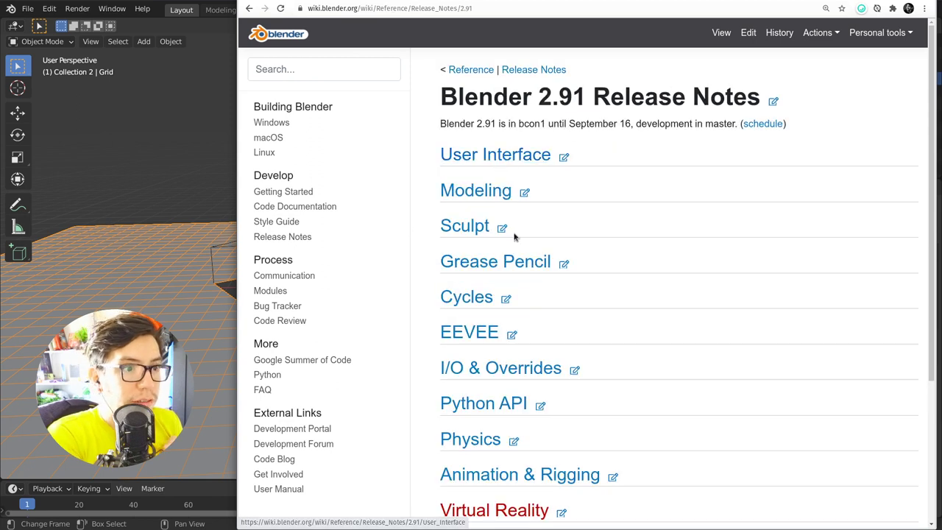
left_click(478, 193)
Read the Boolean Exact solver notes, highlighting 'Exact', 'Fast option' and 'other than speed'
scroll(933, 184, "down", 3)
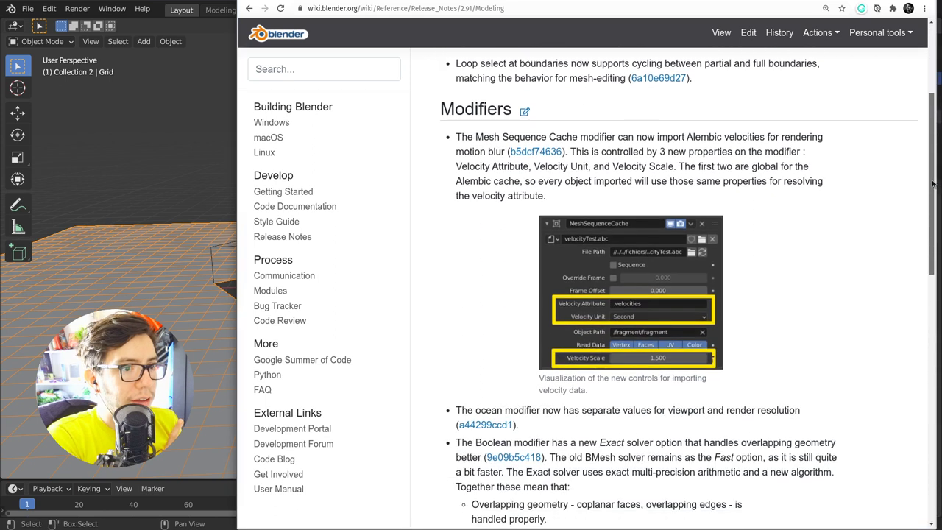
left_click_drag(933, 184, 938, 288)
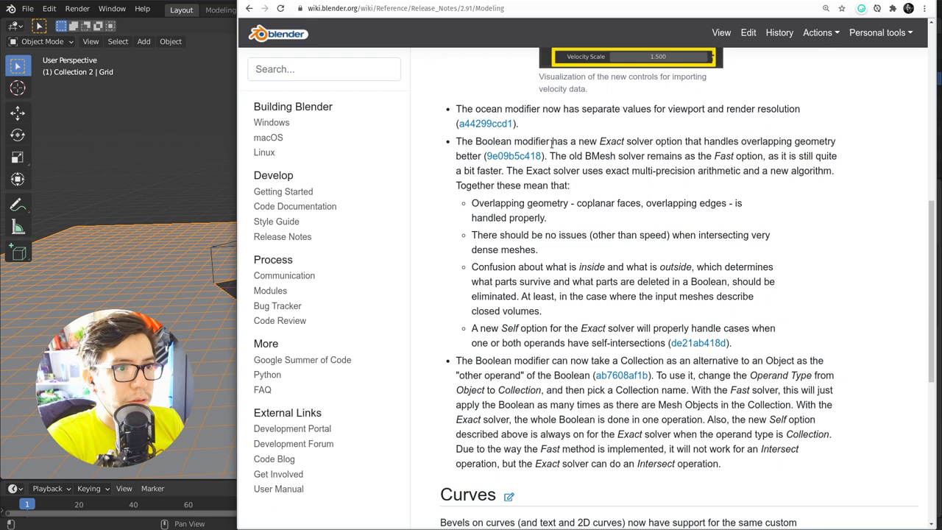
left_click_drag(600, 142, 612, 163)
left_click(675, 123)
left_click(611, 163)
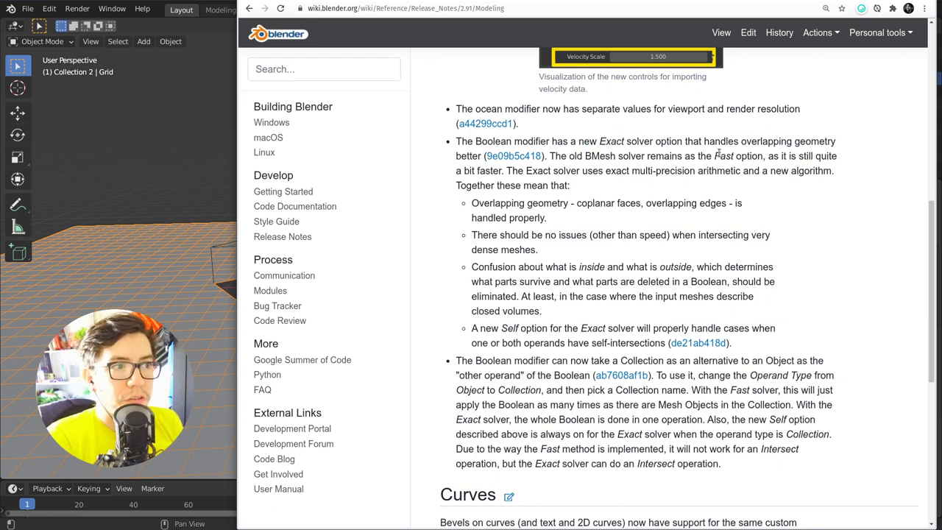
left_click_drag(715, 156, 738, 162)
left_click(692, 190)
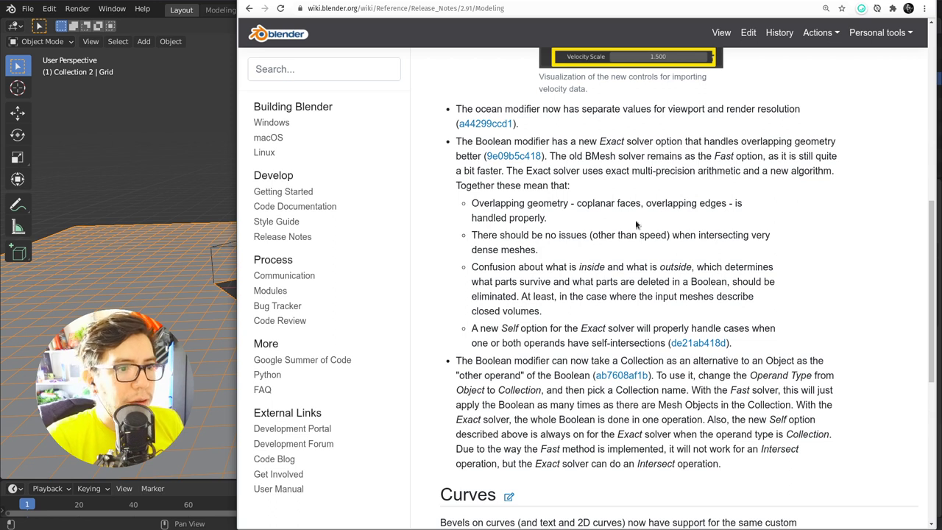
left_click_drag(593, 234, 675, 234)
left_click(675, 234)
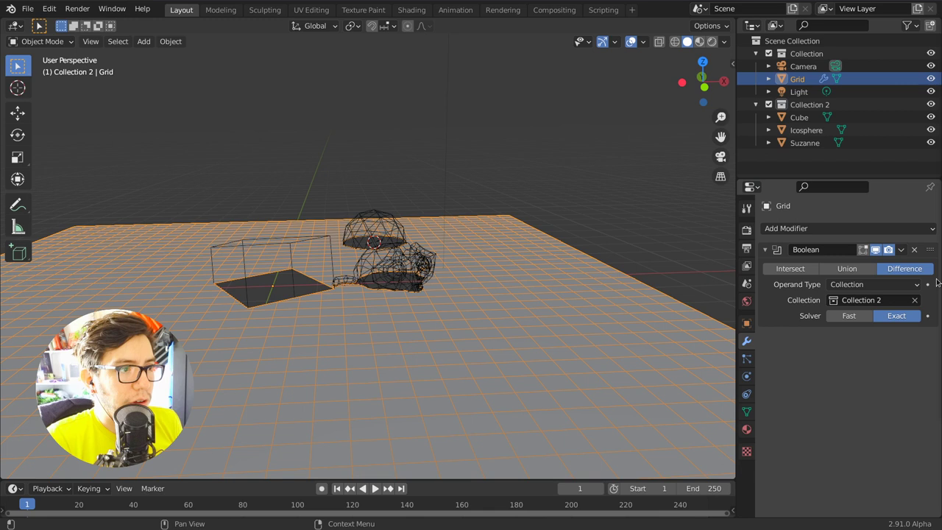
Switch briefly to Blender, then back to the browser's commit page
key("alt+Tab")
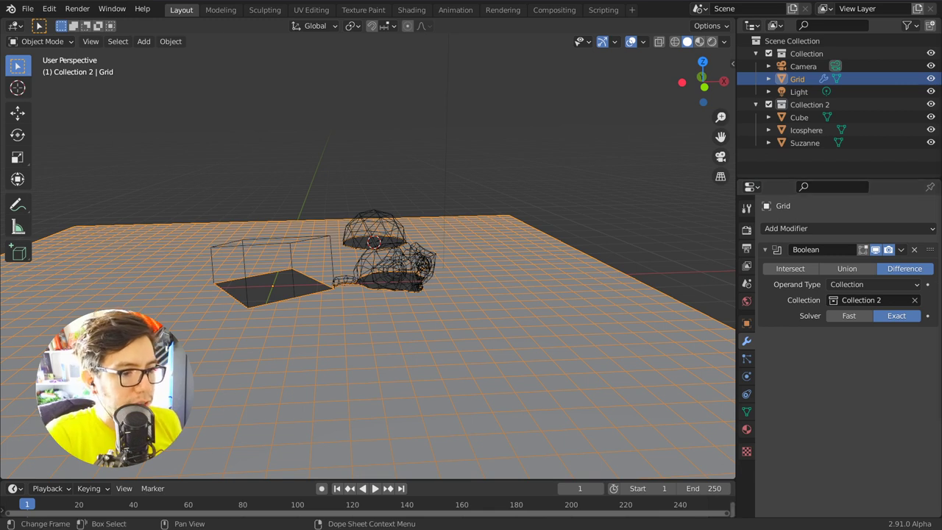
key("alt+Tab")
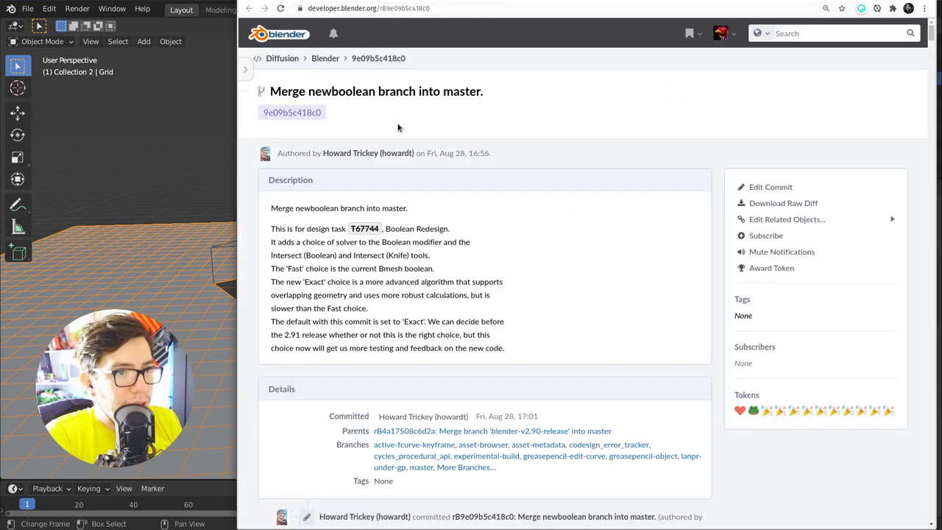
Close the commit tab and return to the Blender 2.91 Release Notes index via the breadcrumb
key("ctrl+w")
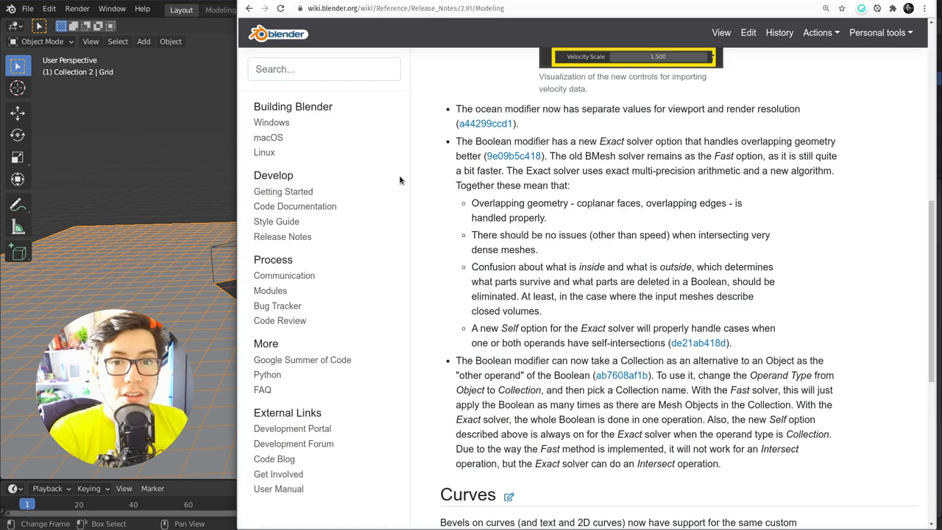
scroll(929, 125, "up", 6)
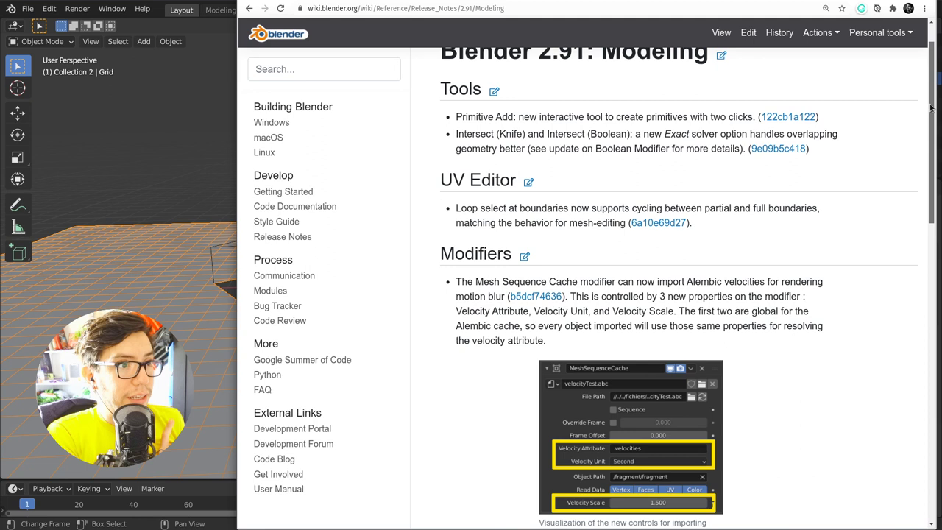
left_click(582, 71)
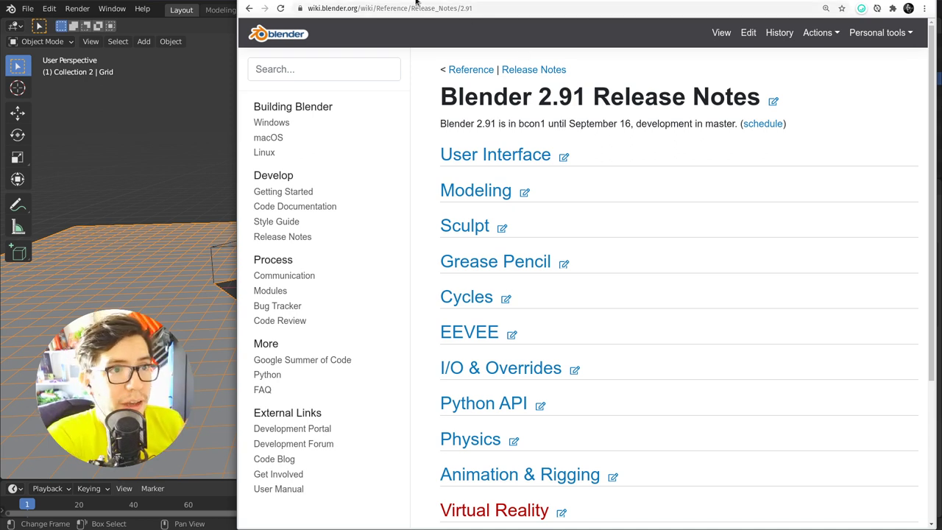
Scroll through the mentions on the Boolean merge commit page, then return to Blender
key("ctrl+Tab")
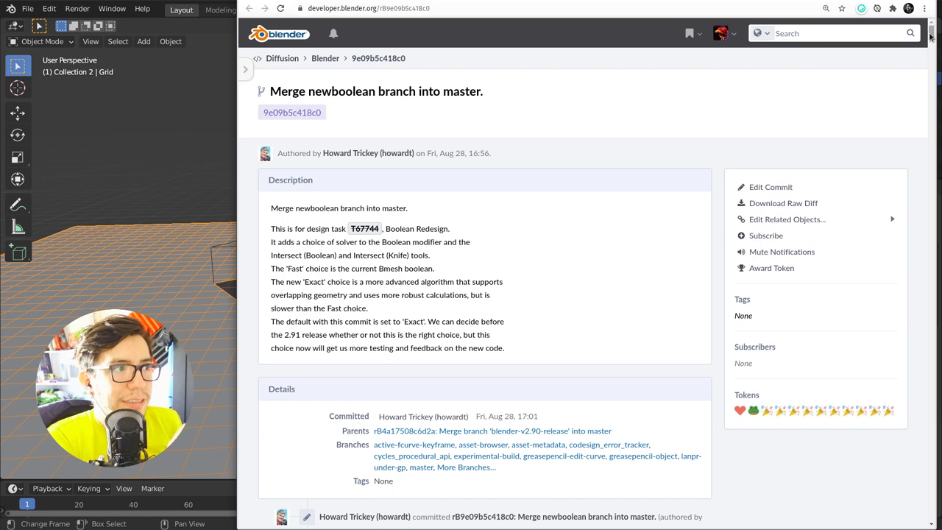
scroll(932, 38, "down", 6)
scroll(931, 39, "down", 5)
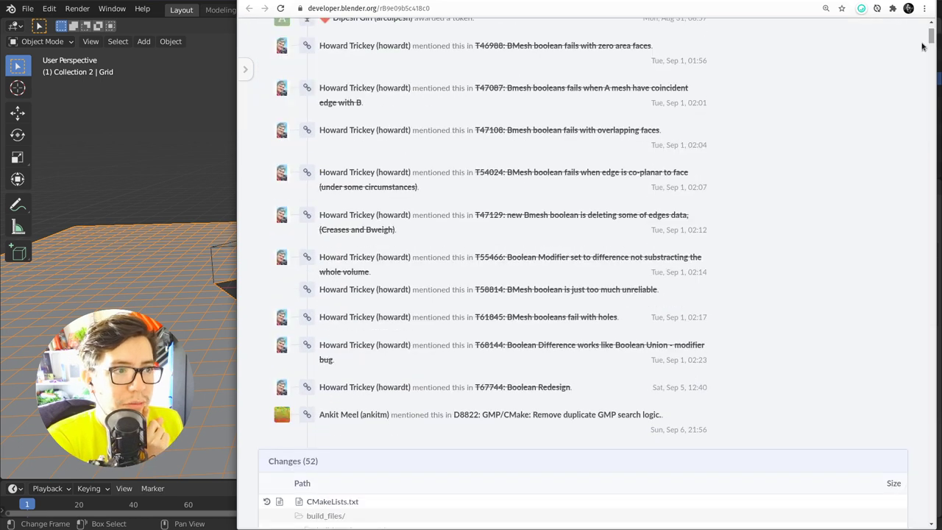
scroll(930, 26, "up", 1)
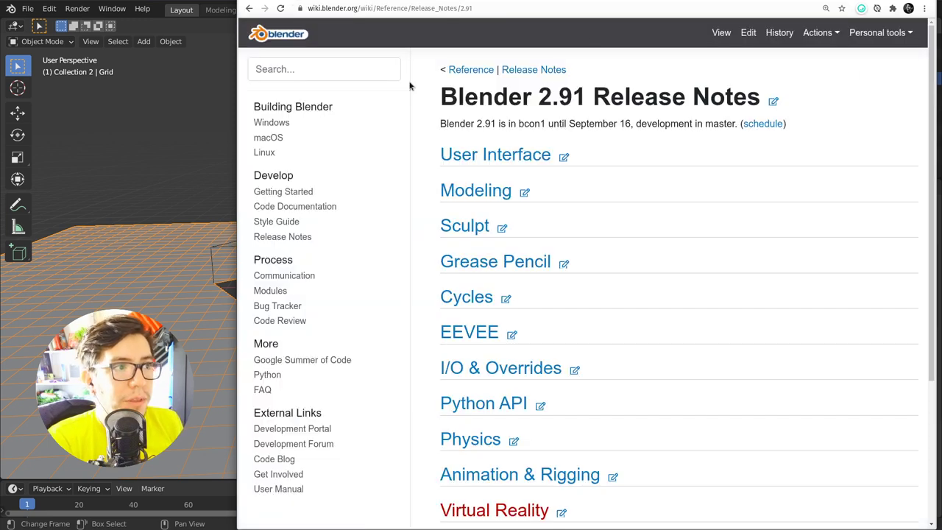
key("alt+Tab")
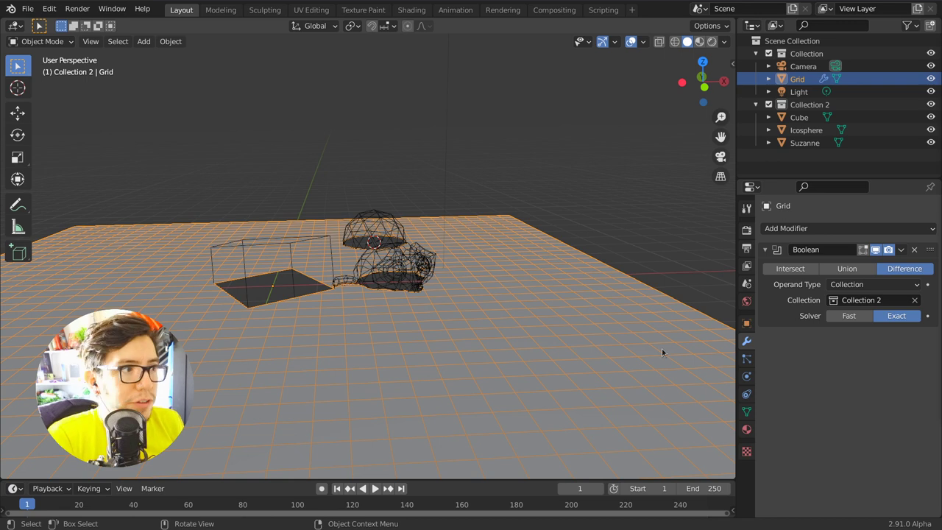